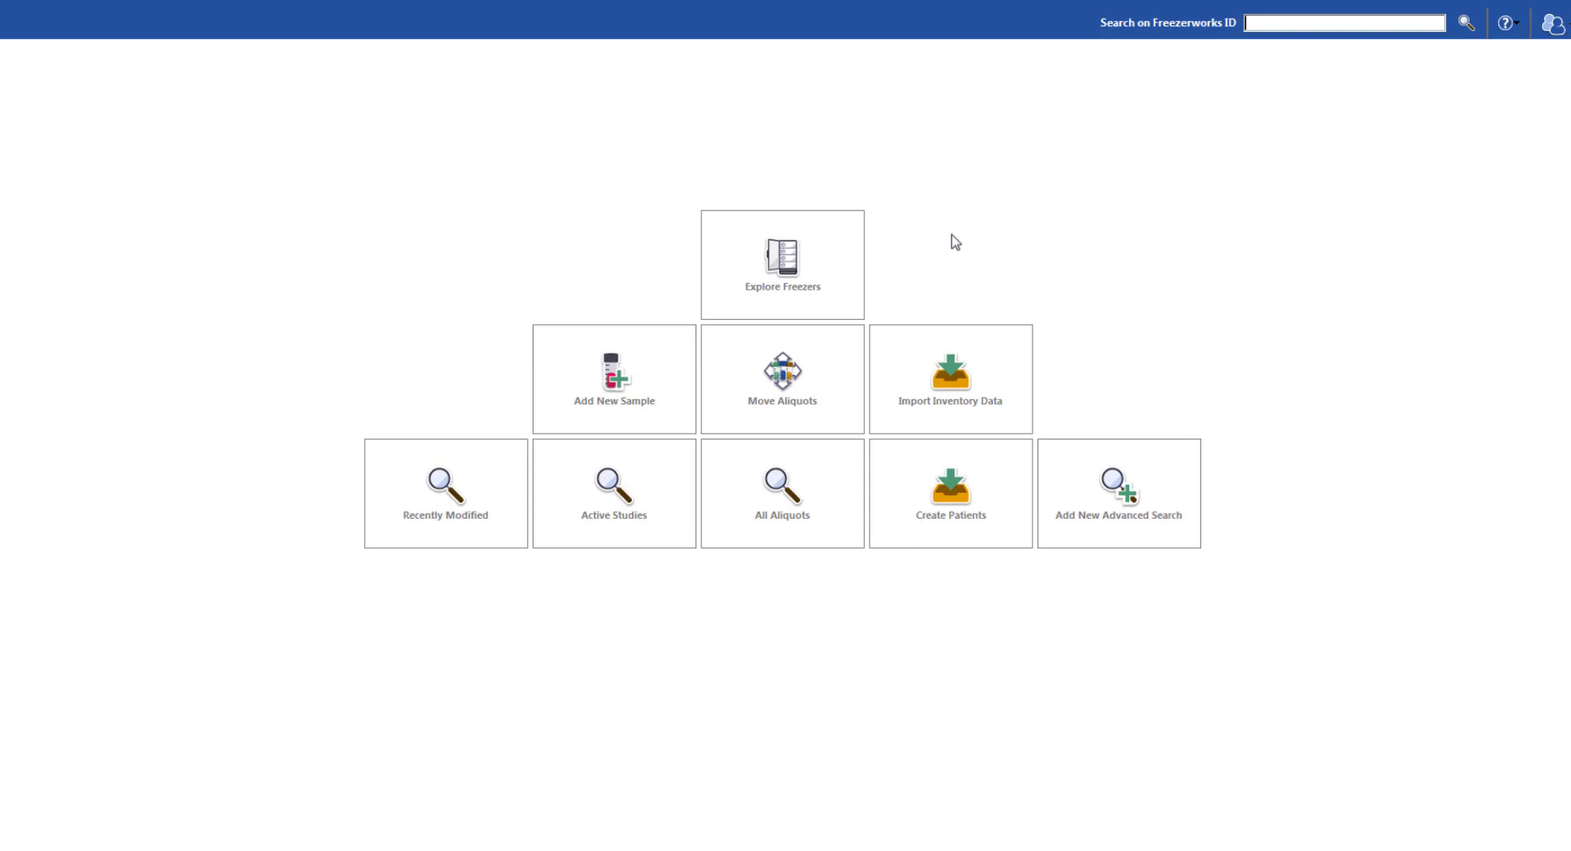
Open Explore Freezers and select DJM Freezer to list DJM_1 (6%), DJM_2 (100%) and Cryo Tank 2 (64%)
left_click(783, 285)
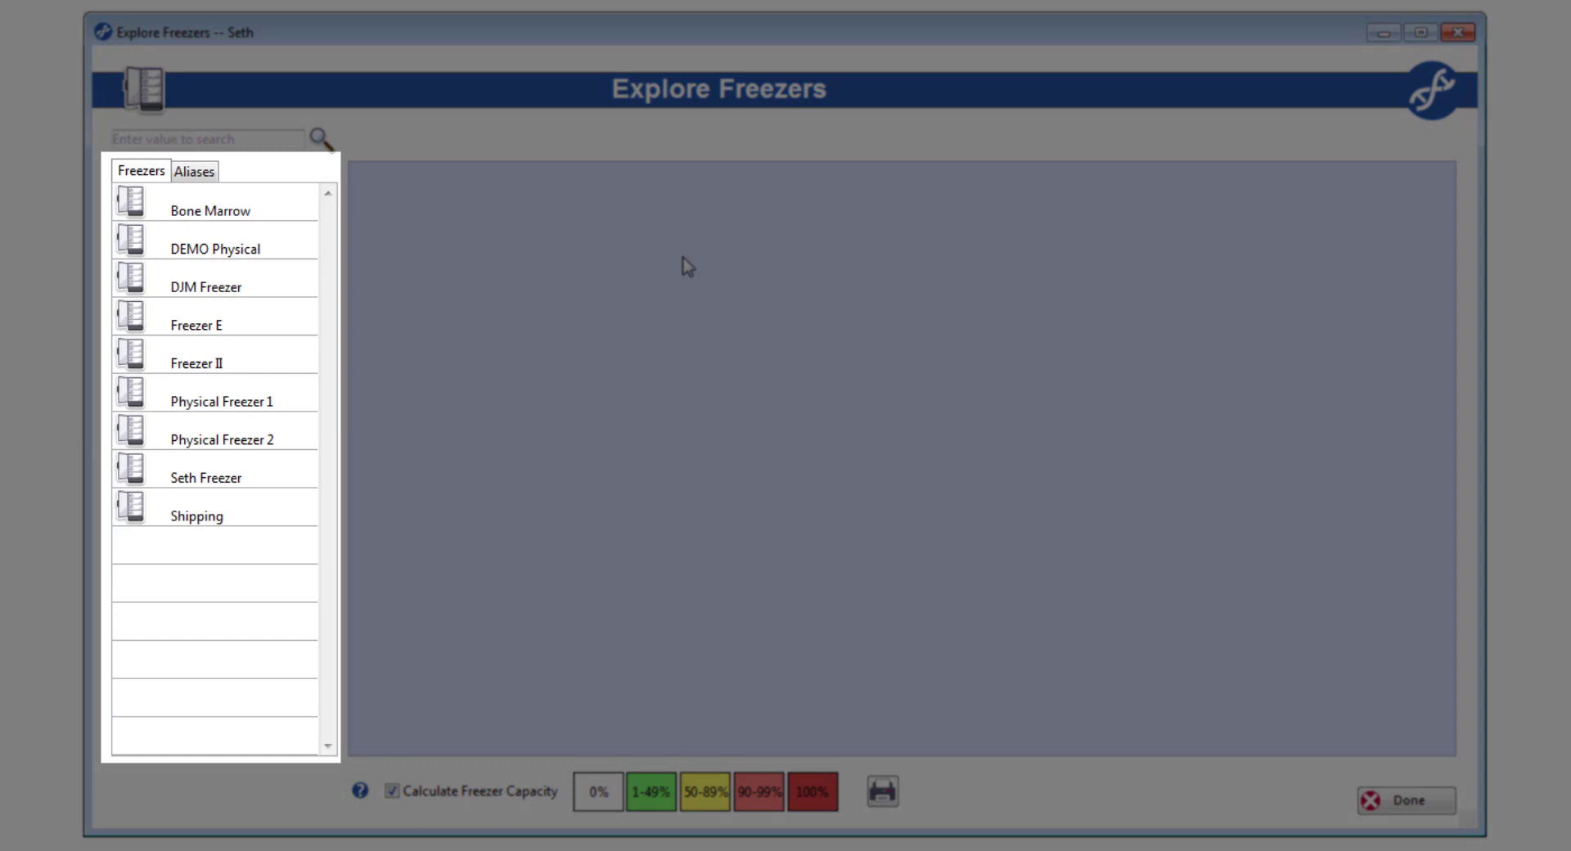
left_click(206, 170)
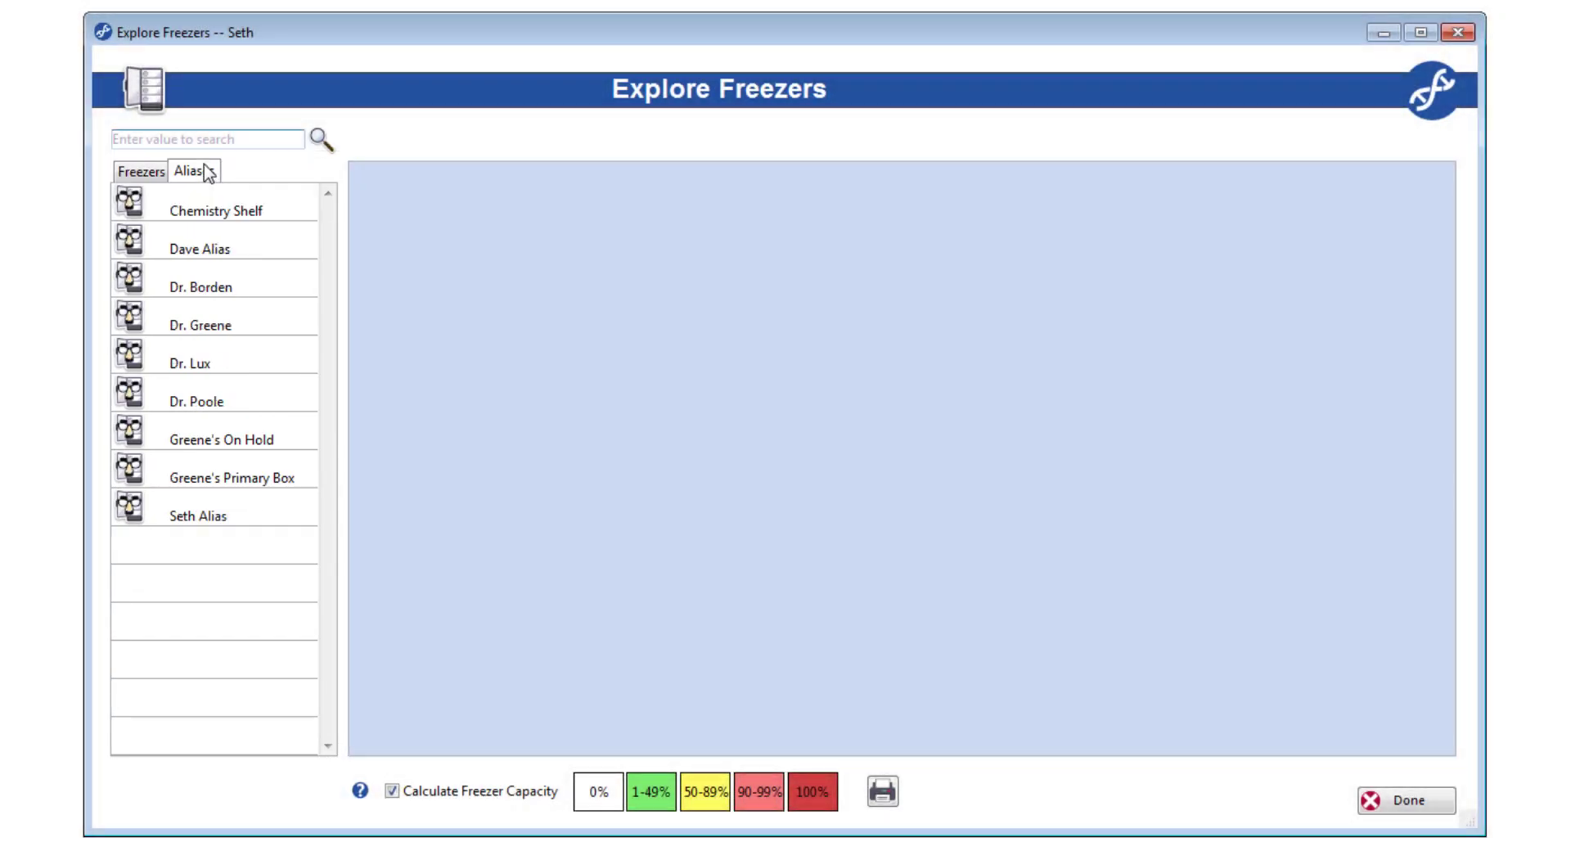
left_click(157, 171)
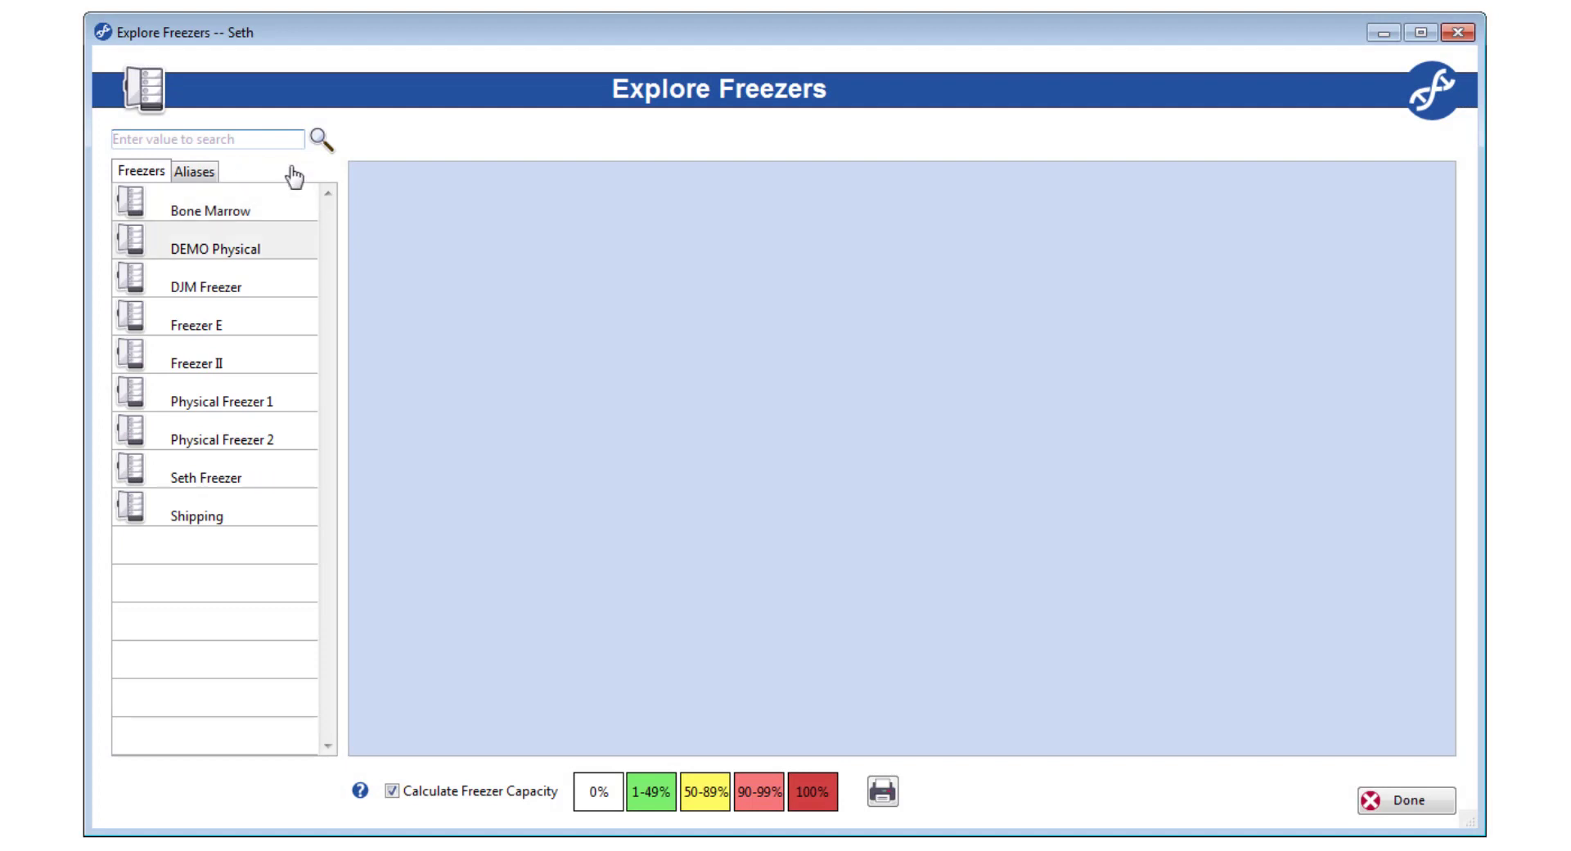
left_click(256, 291)
left_click(256, 291)
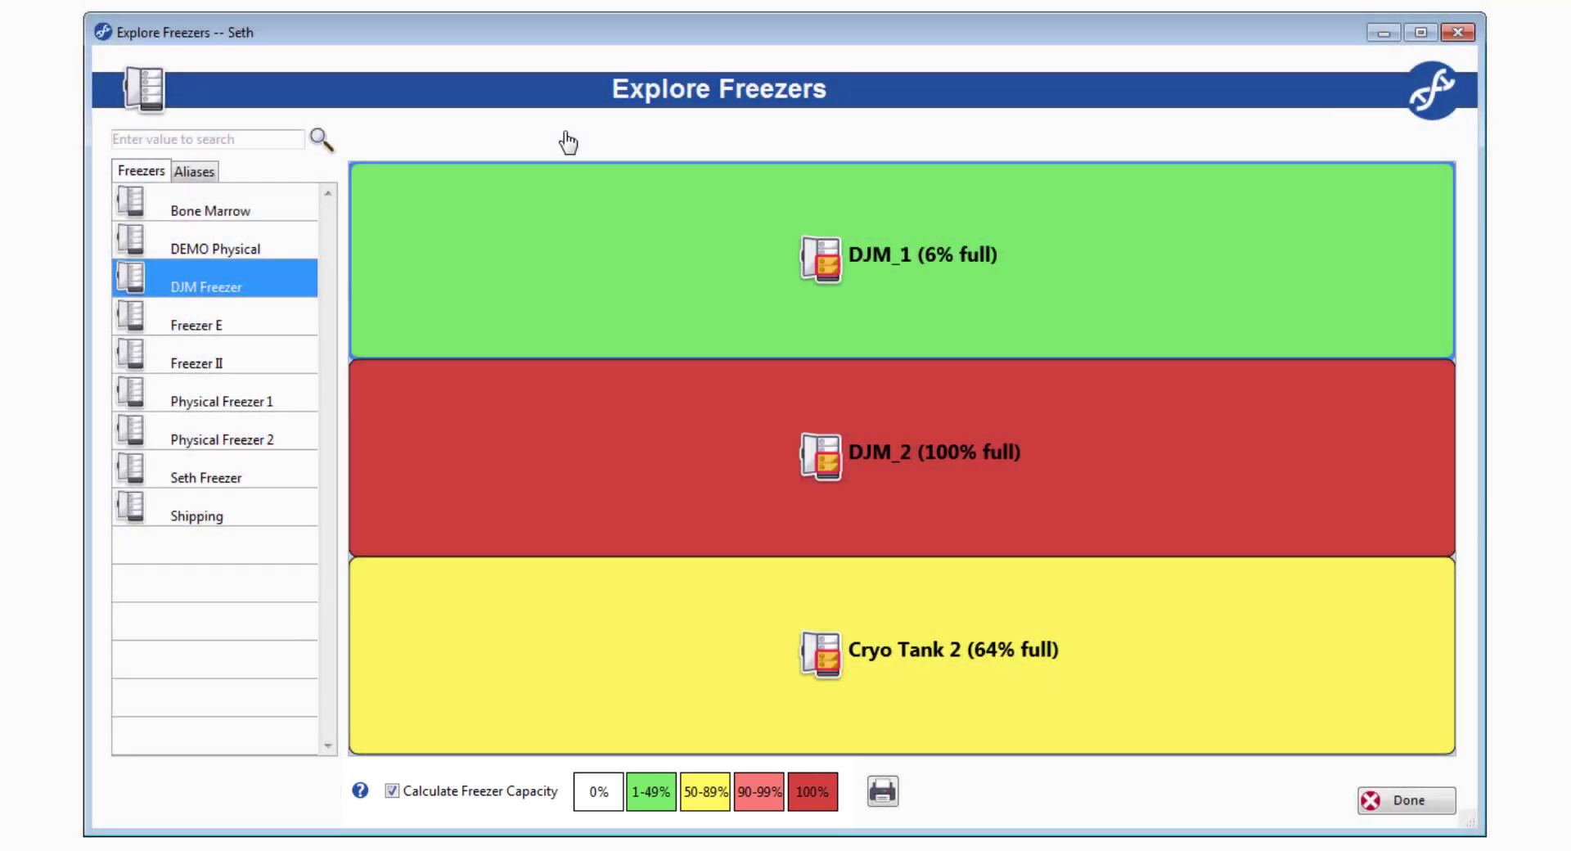
left_click(410, 747)
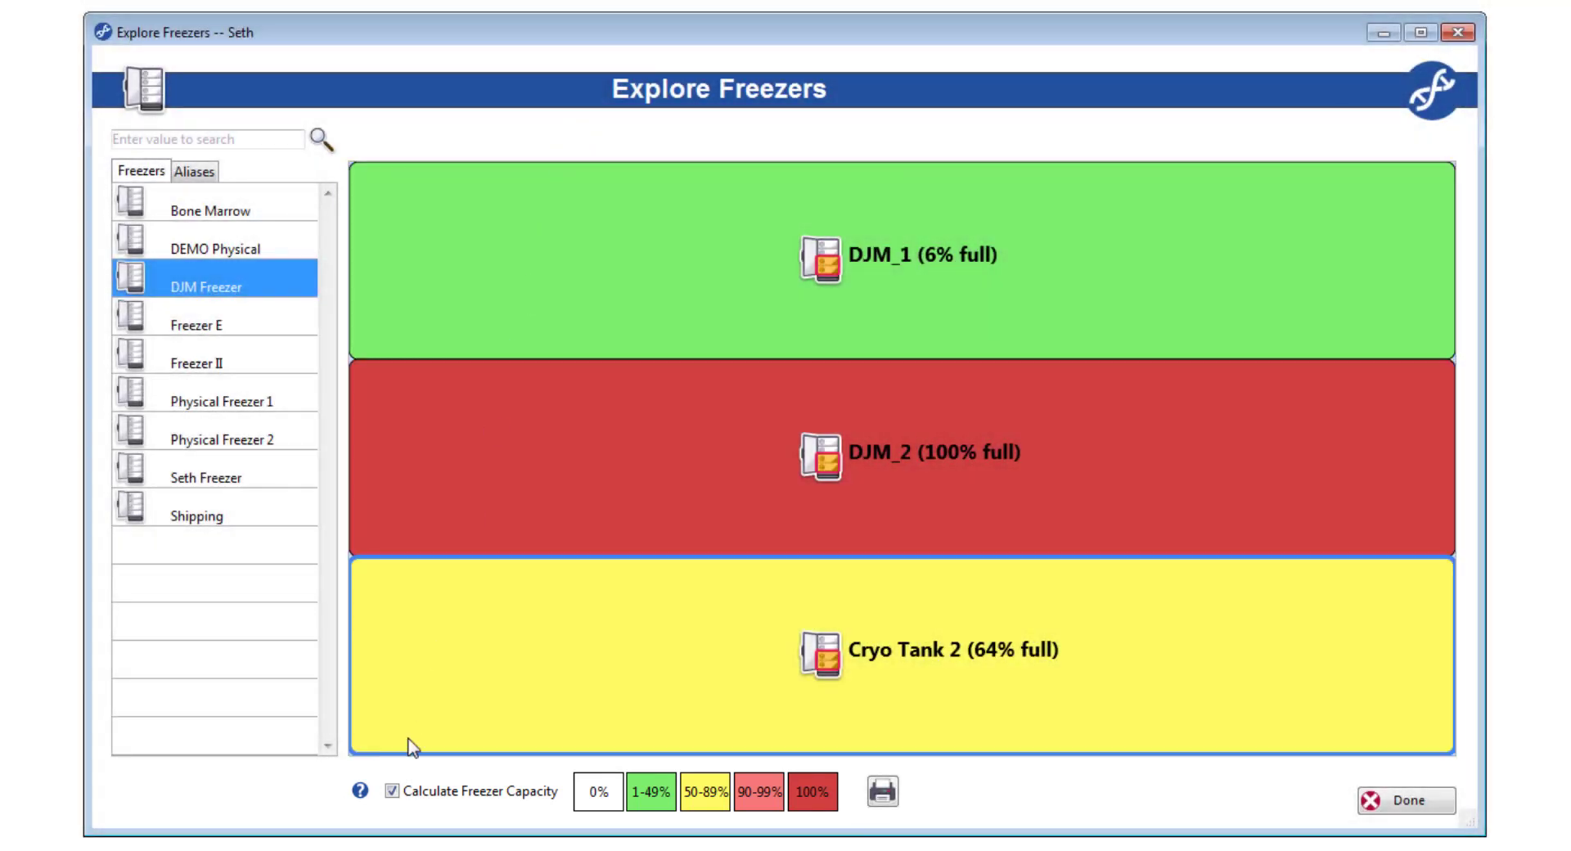
left_click(393, 791)
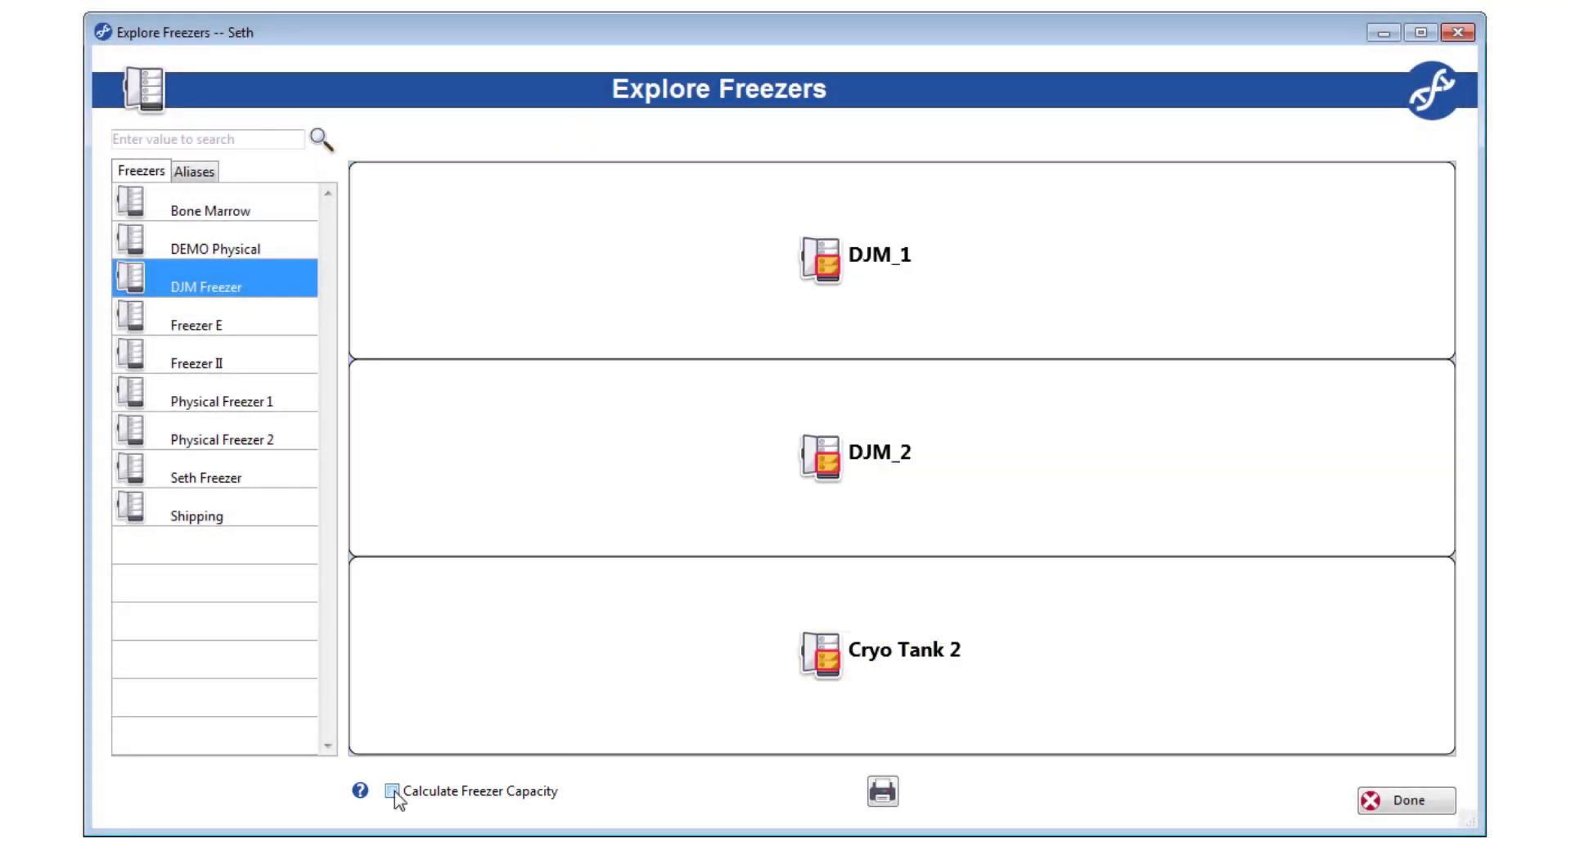
left_click(393, 791)
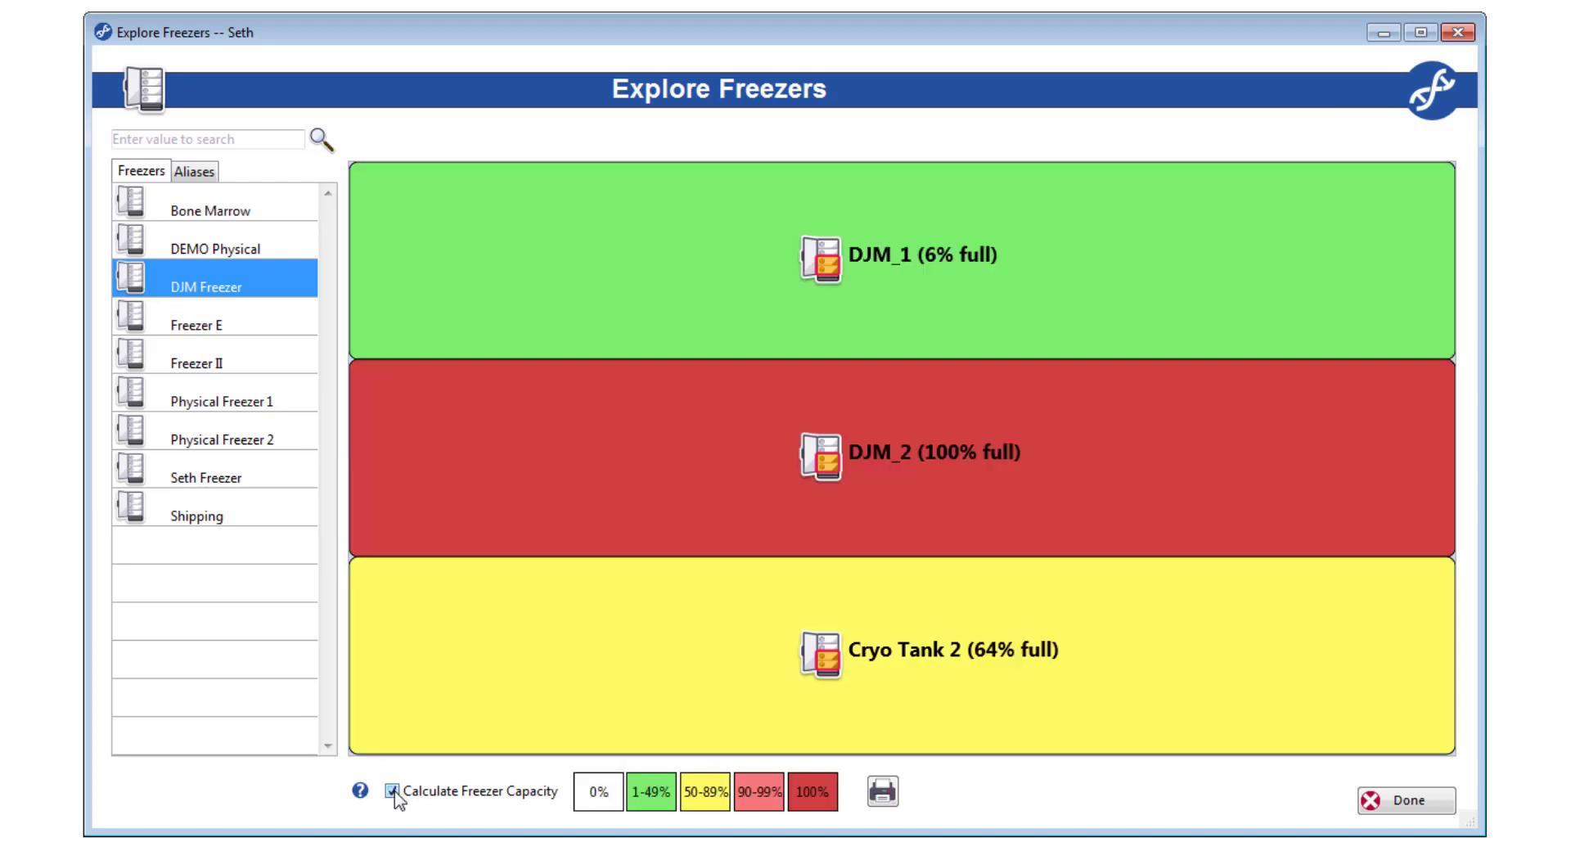
Open DJM_1 and check the Shelf 1 rack fill levels: 69%, 48% and 0.2%
left_click(749, 232)
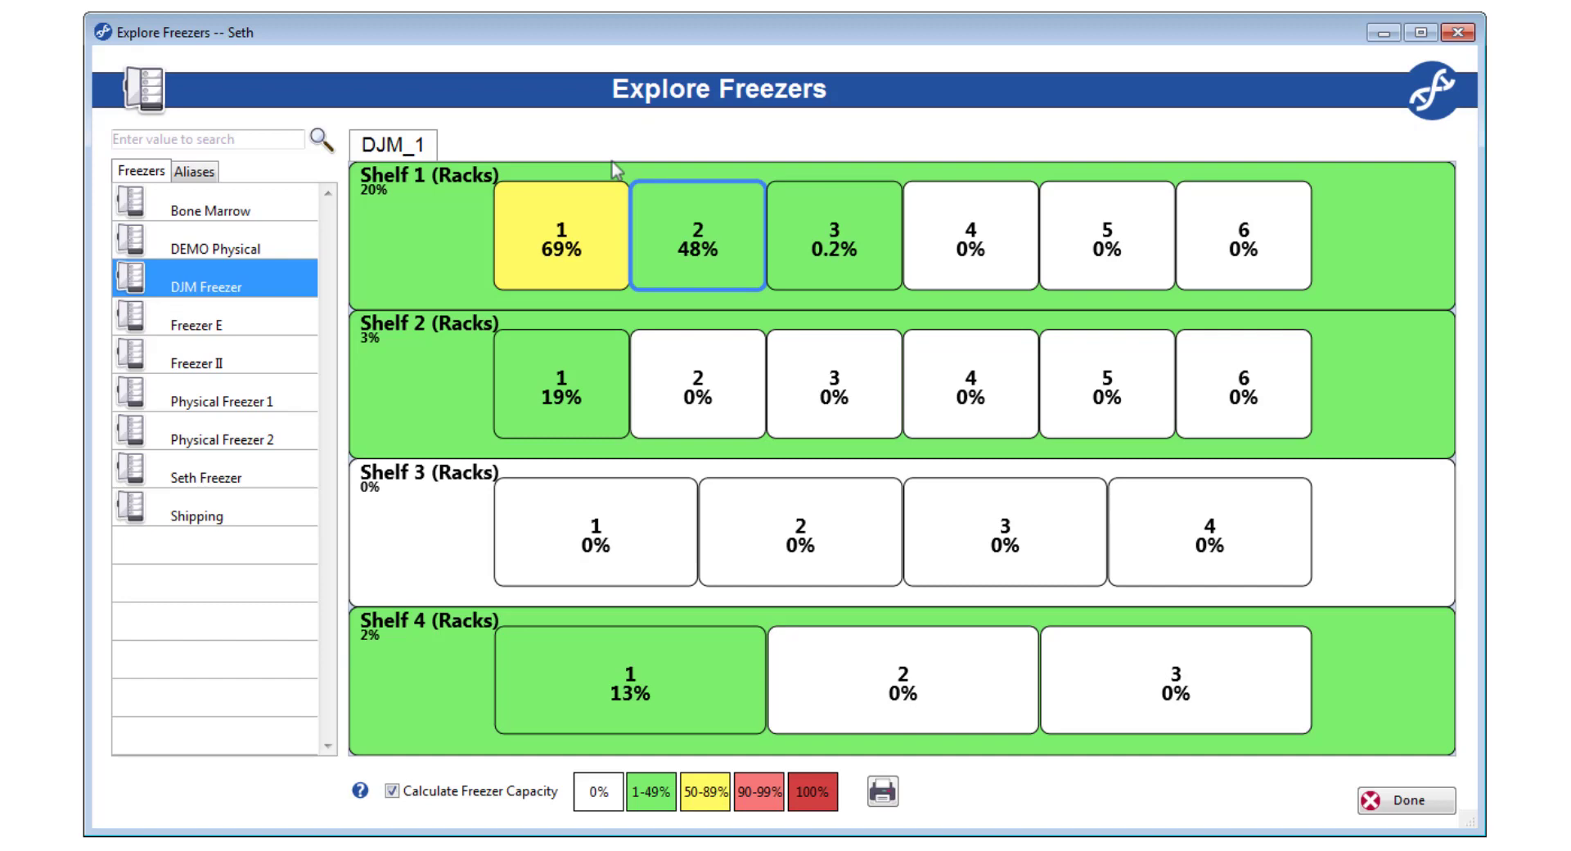
mouse_move(565, 260)
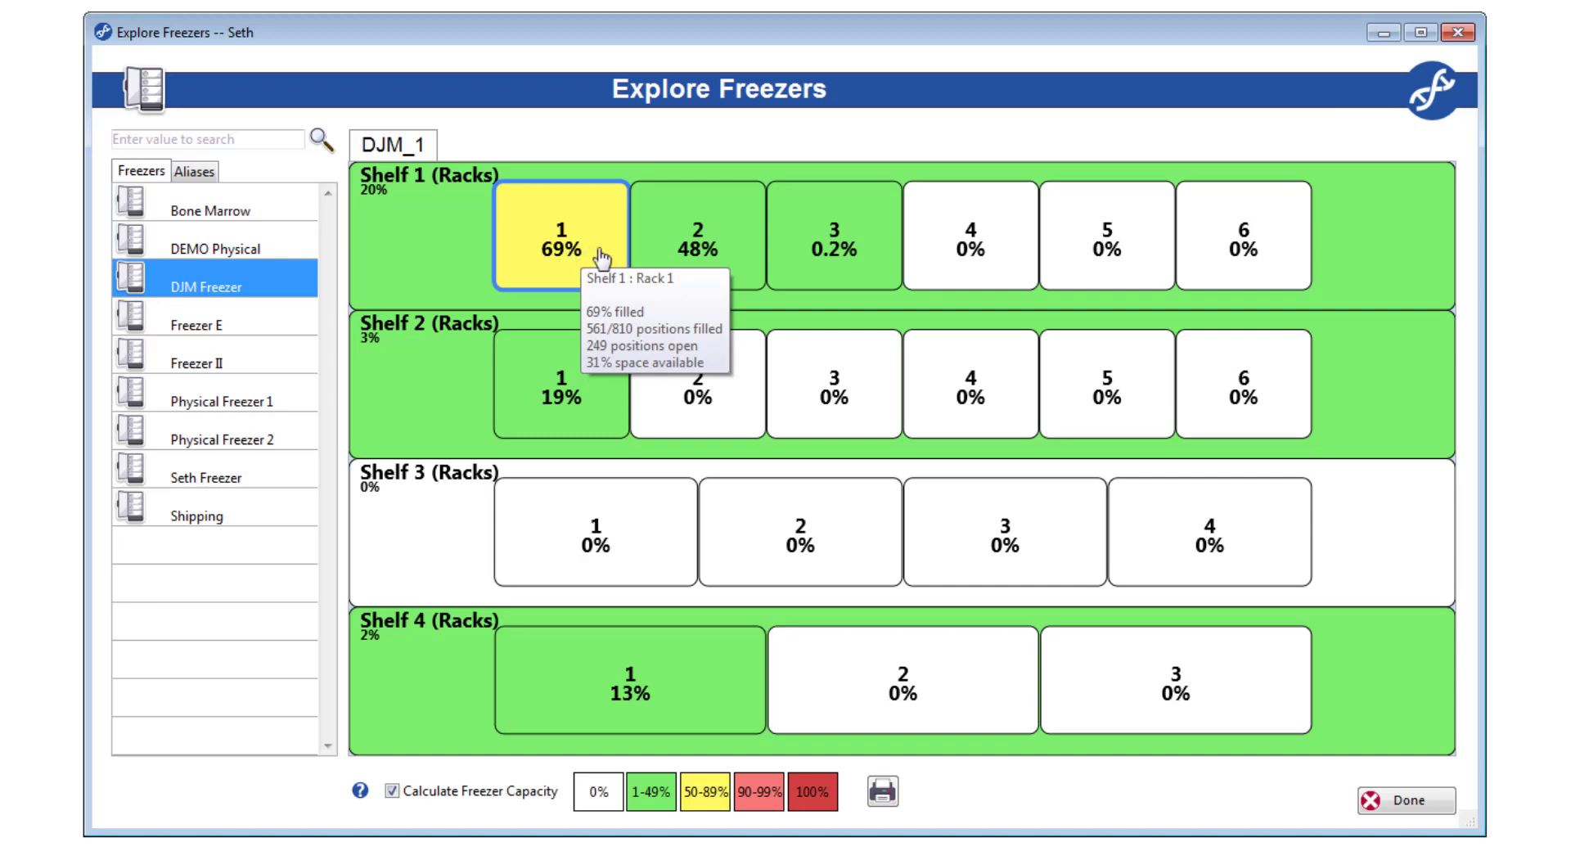
mouse_move(695, 252)
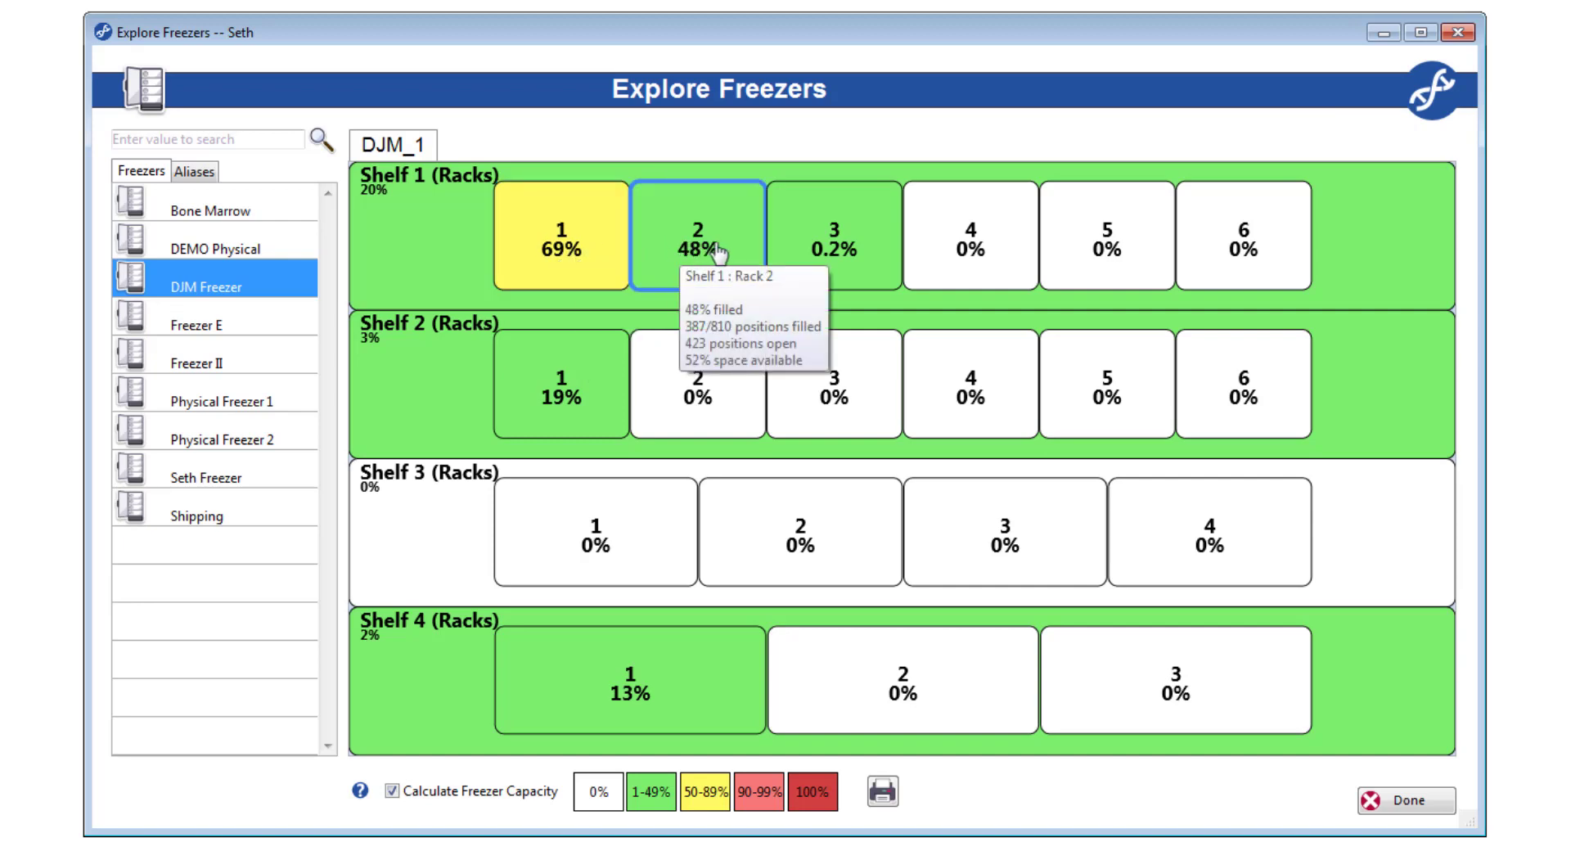
mouse_move(835, 253)
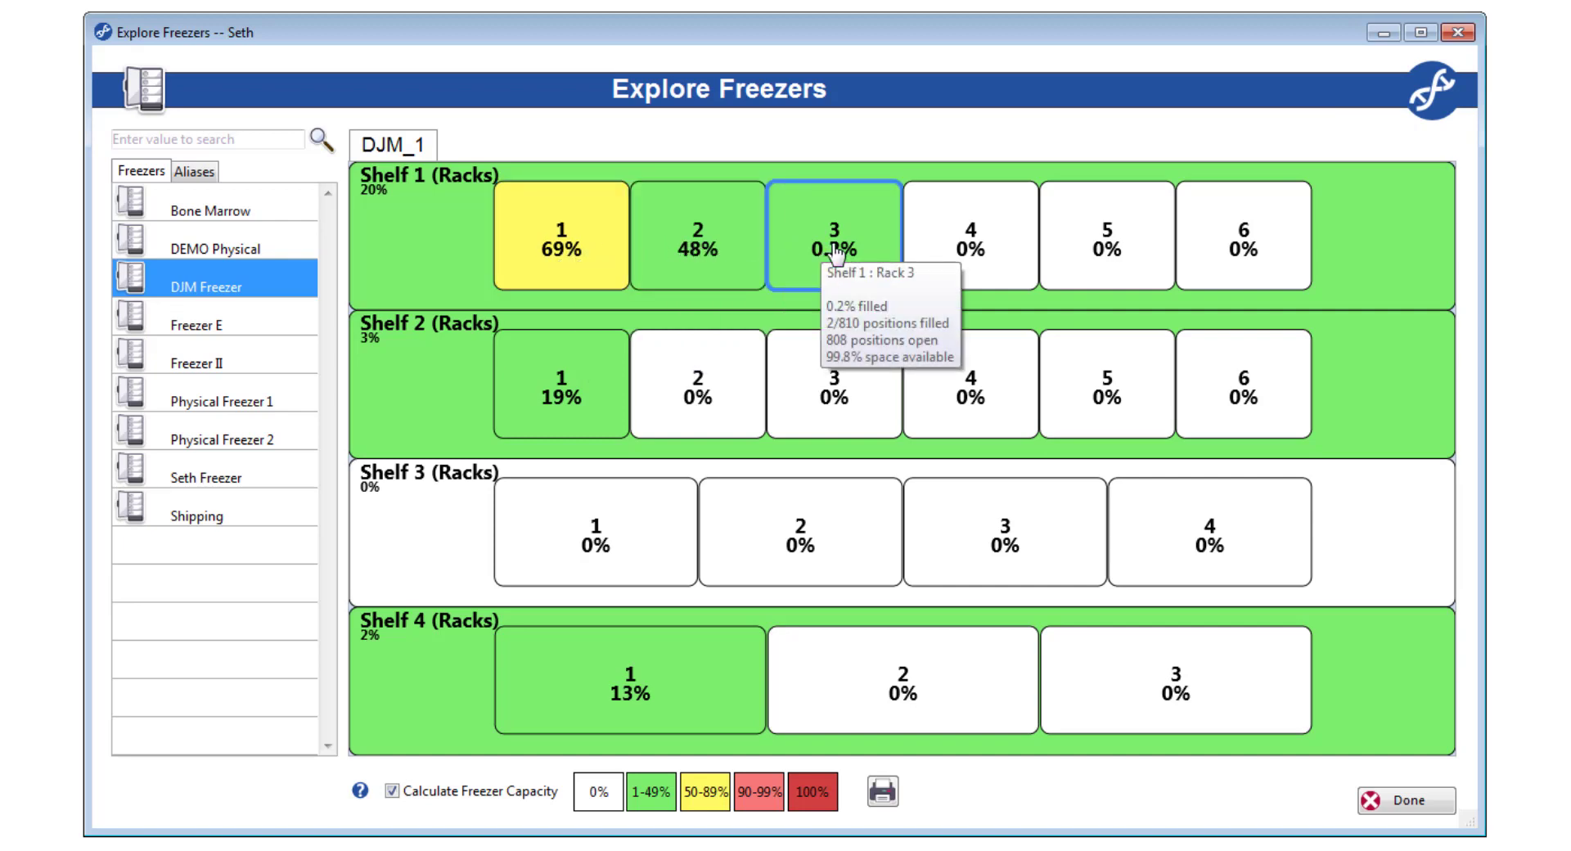
mouse_move(818, 365)
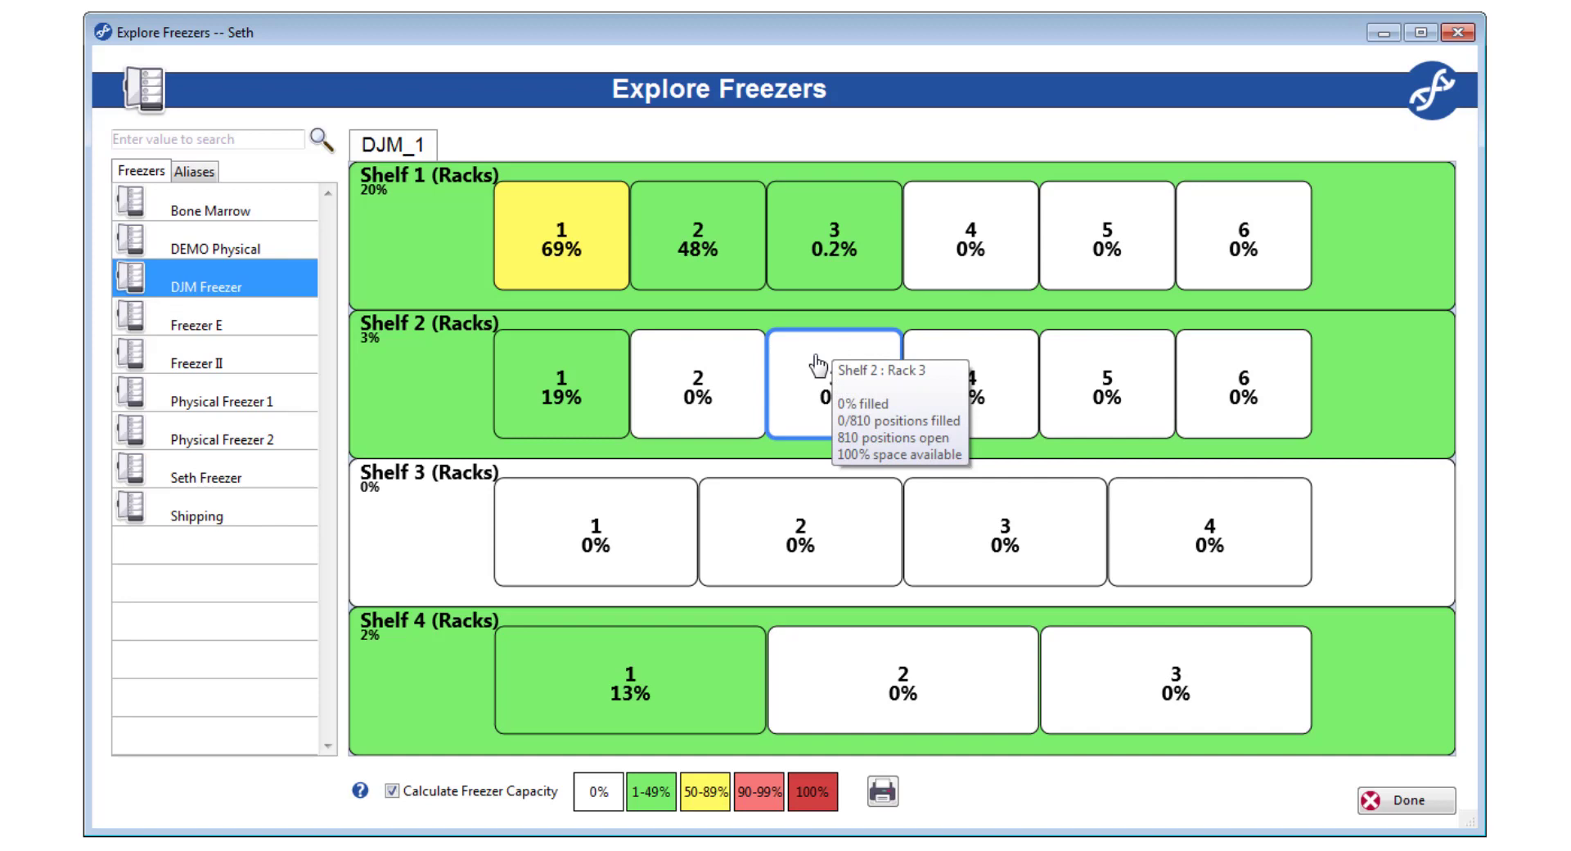
Browse Shelf 1 of DJM_1, then Rack 1's boxes with 561/810 positions filled
left_click(408, 203)
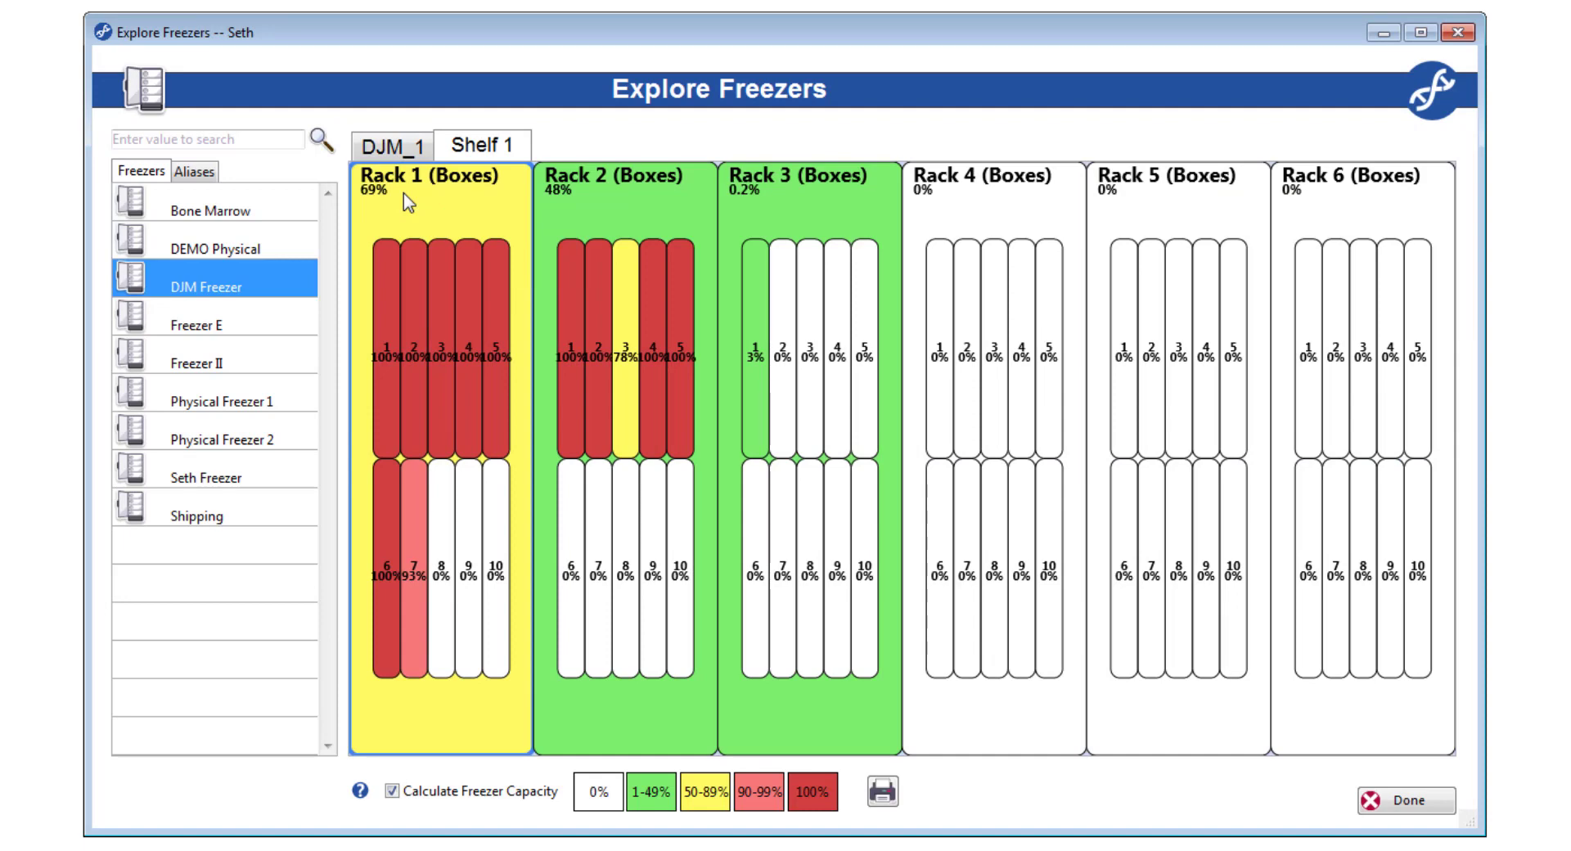
left_click(412, 149)
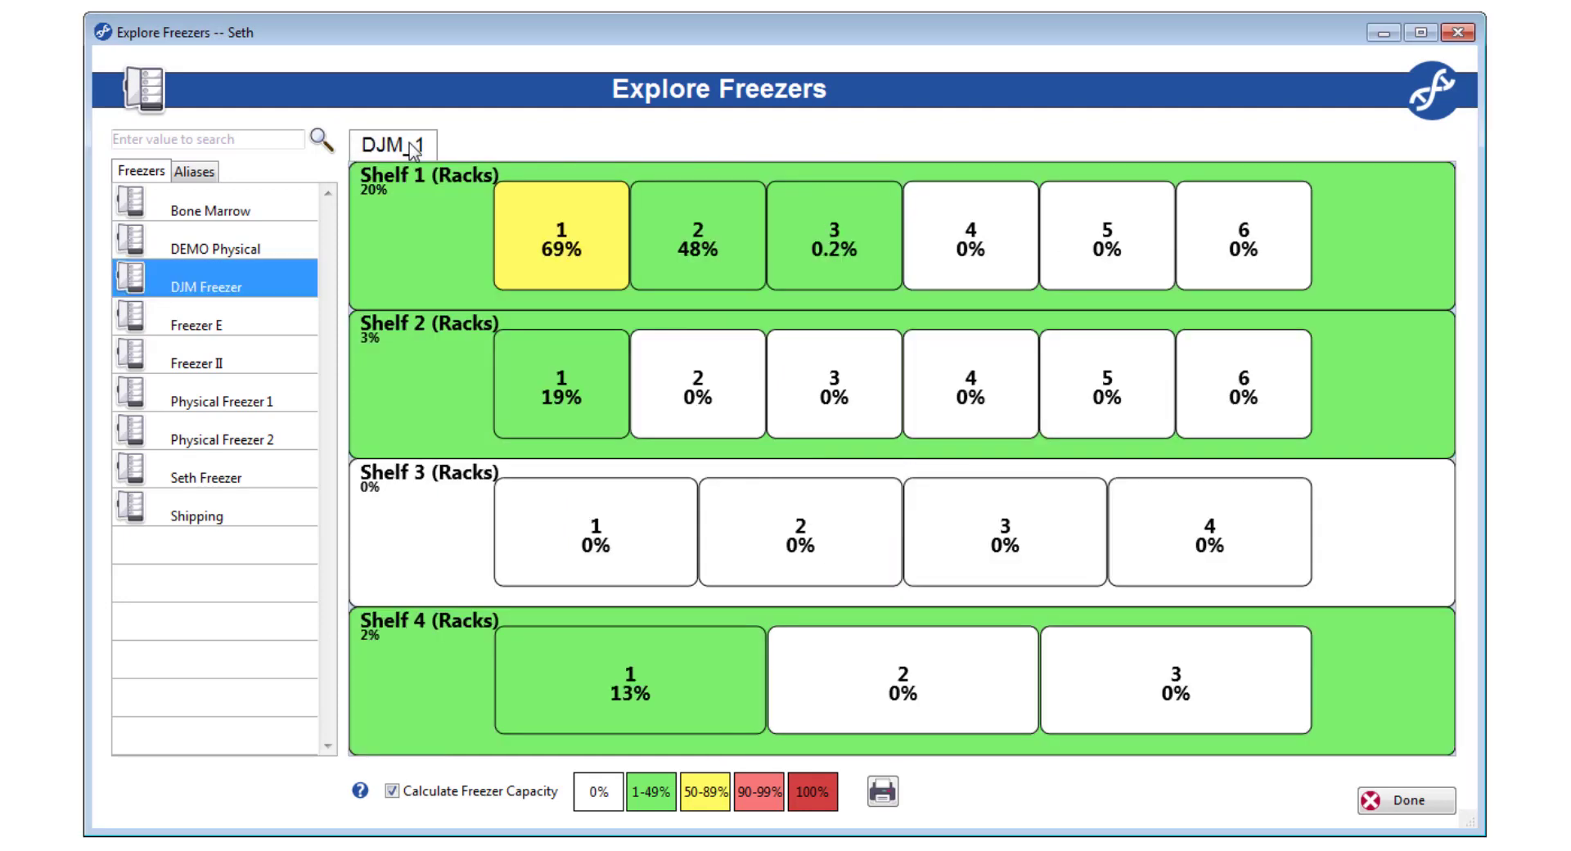
left_click(536, 236)
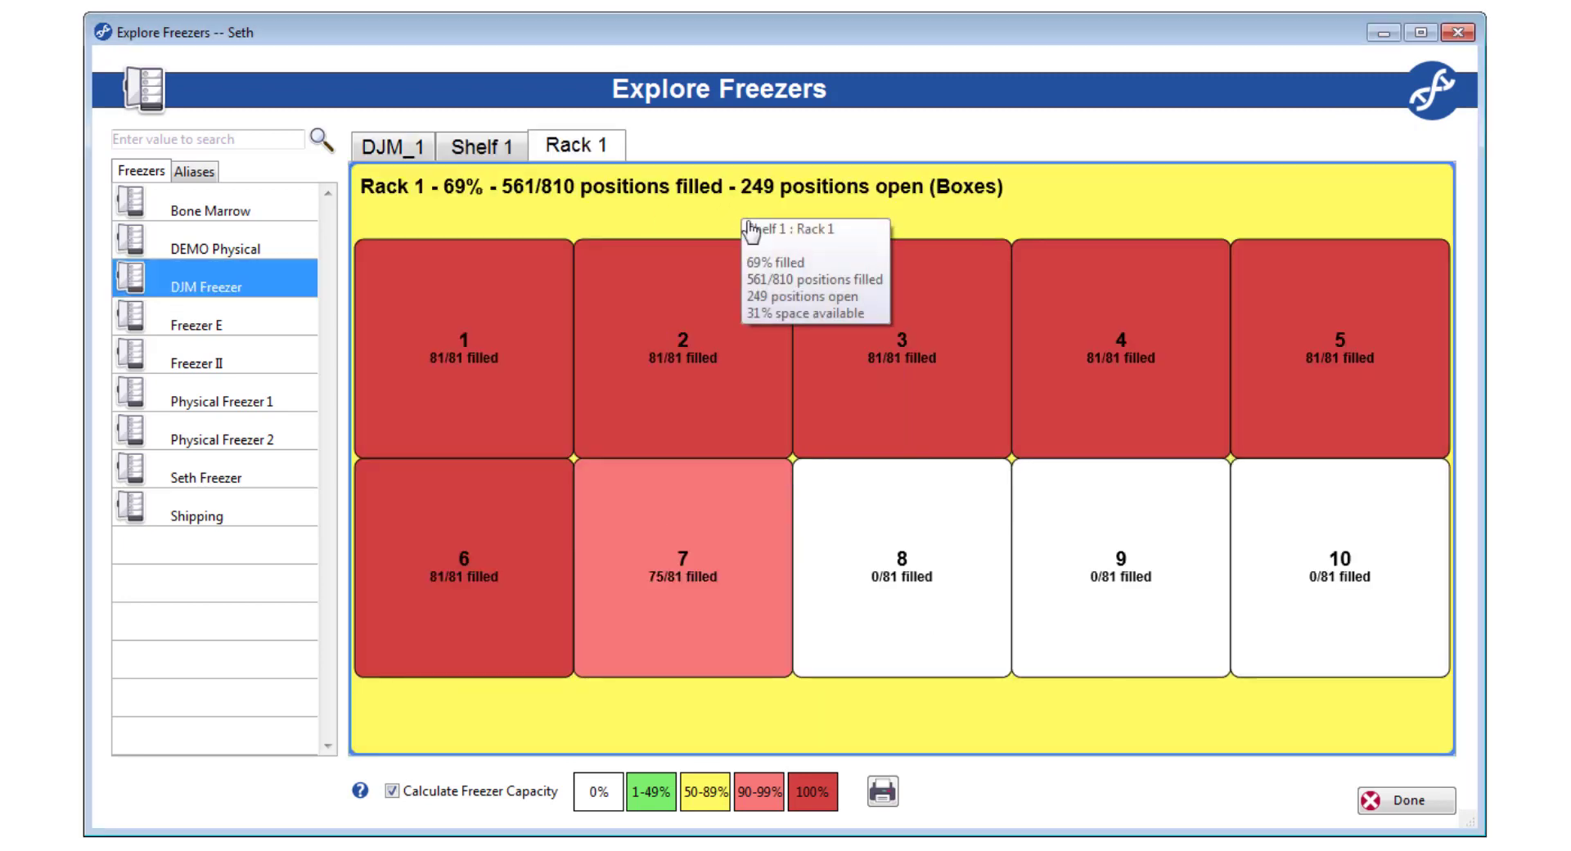
mouse_move(855, 321)
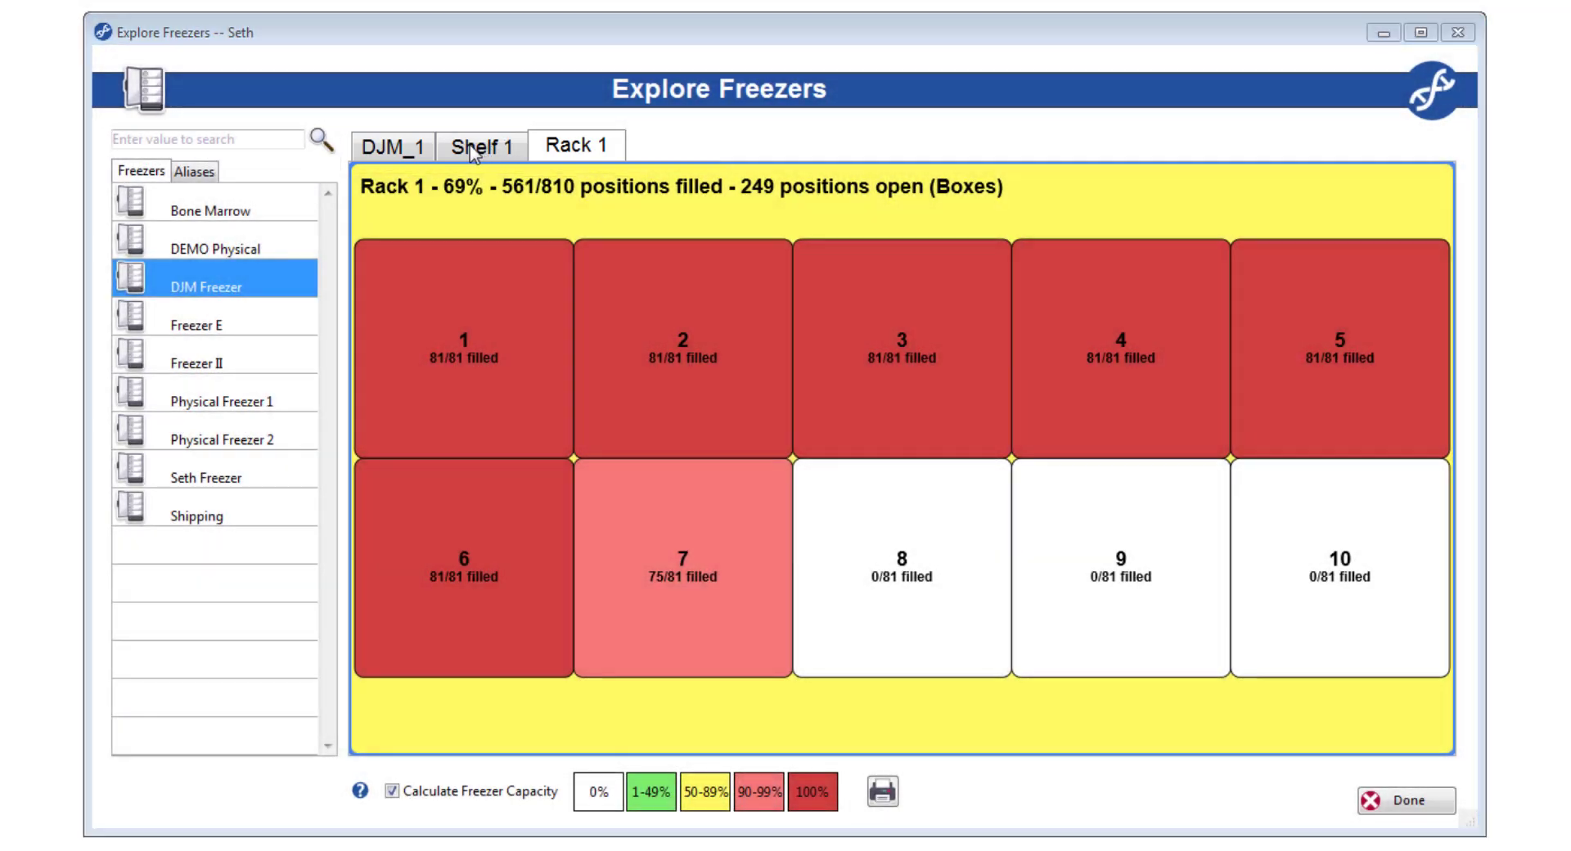
Navigate back up through Shelf 1 and DJM_1 to the DJM Freezer unit overview
left_click(503, 149)
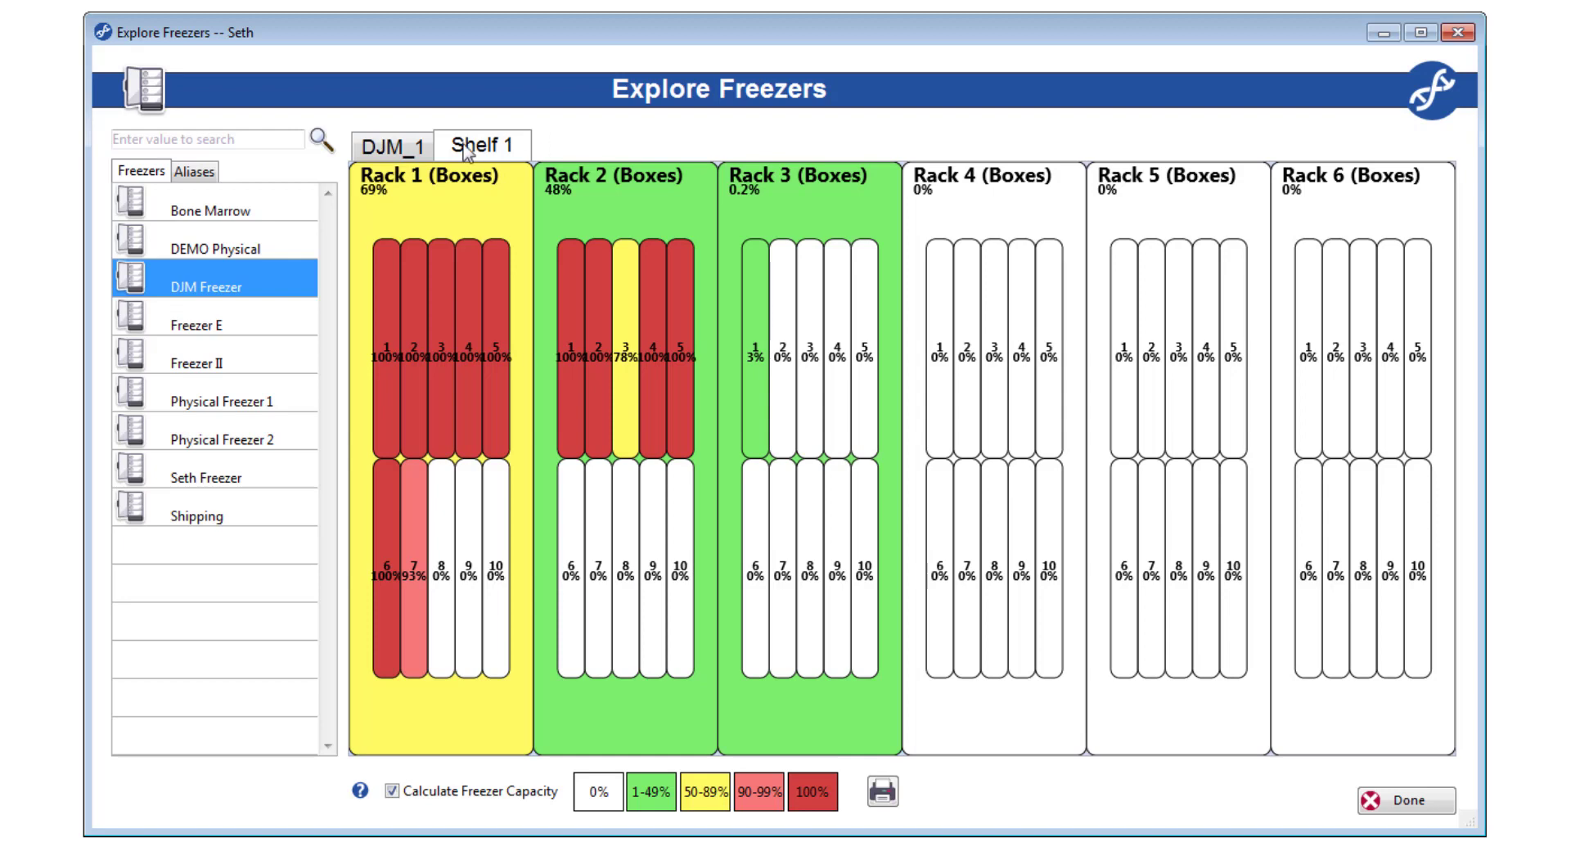
left_click(403, 151)
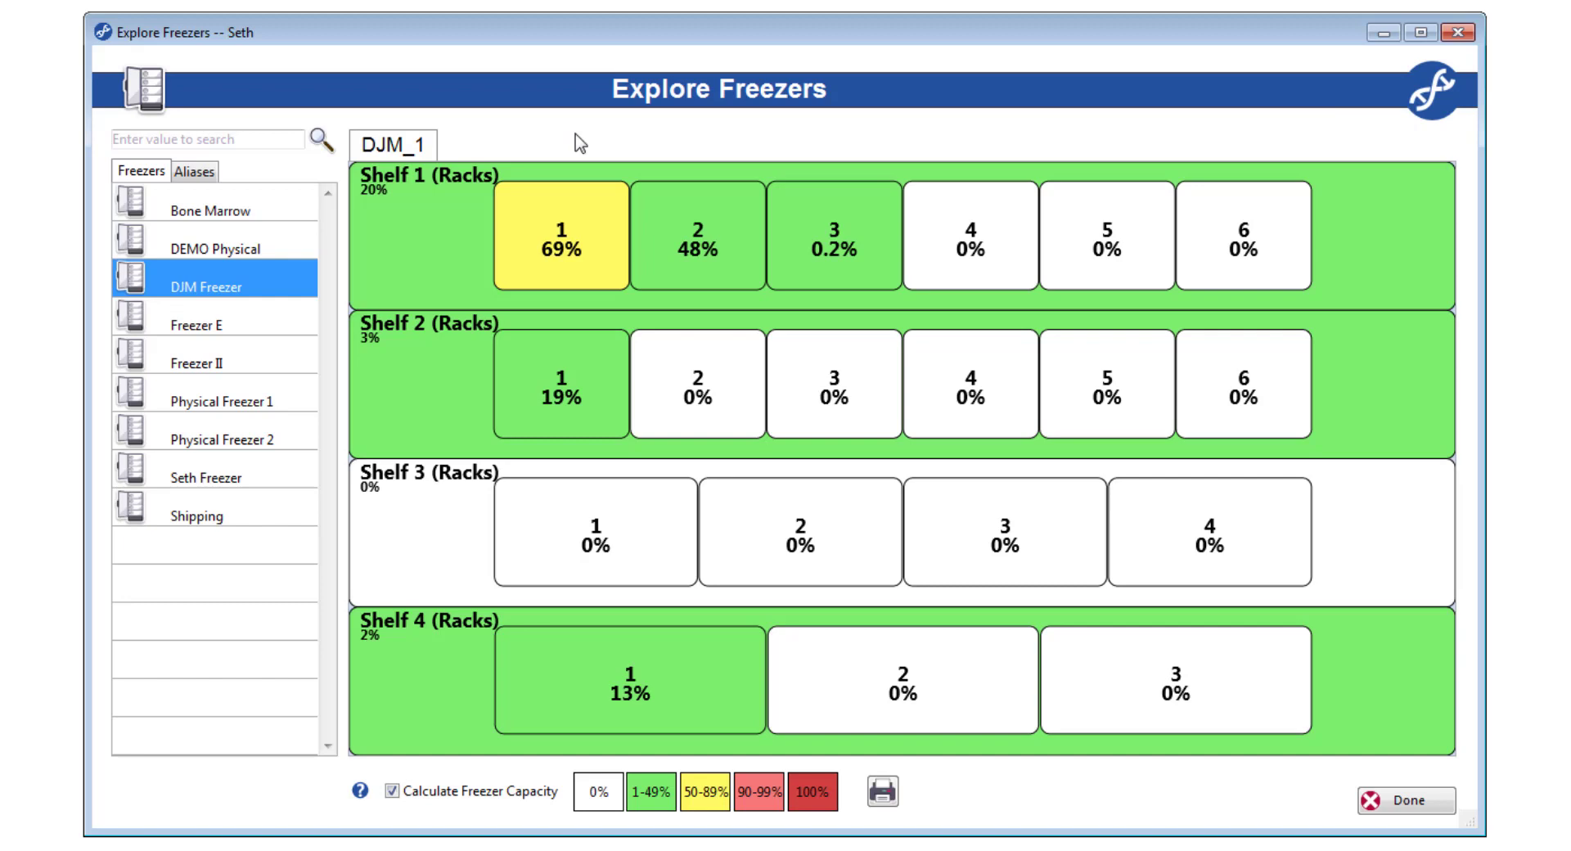
left_click(245, 288)
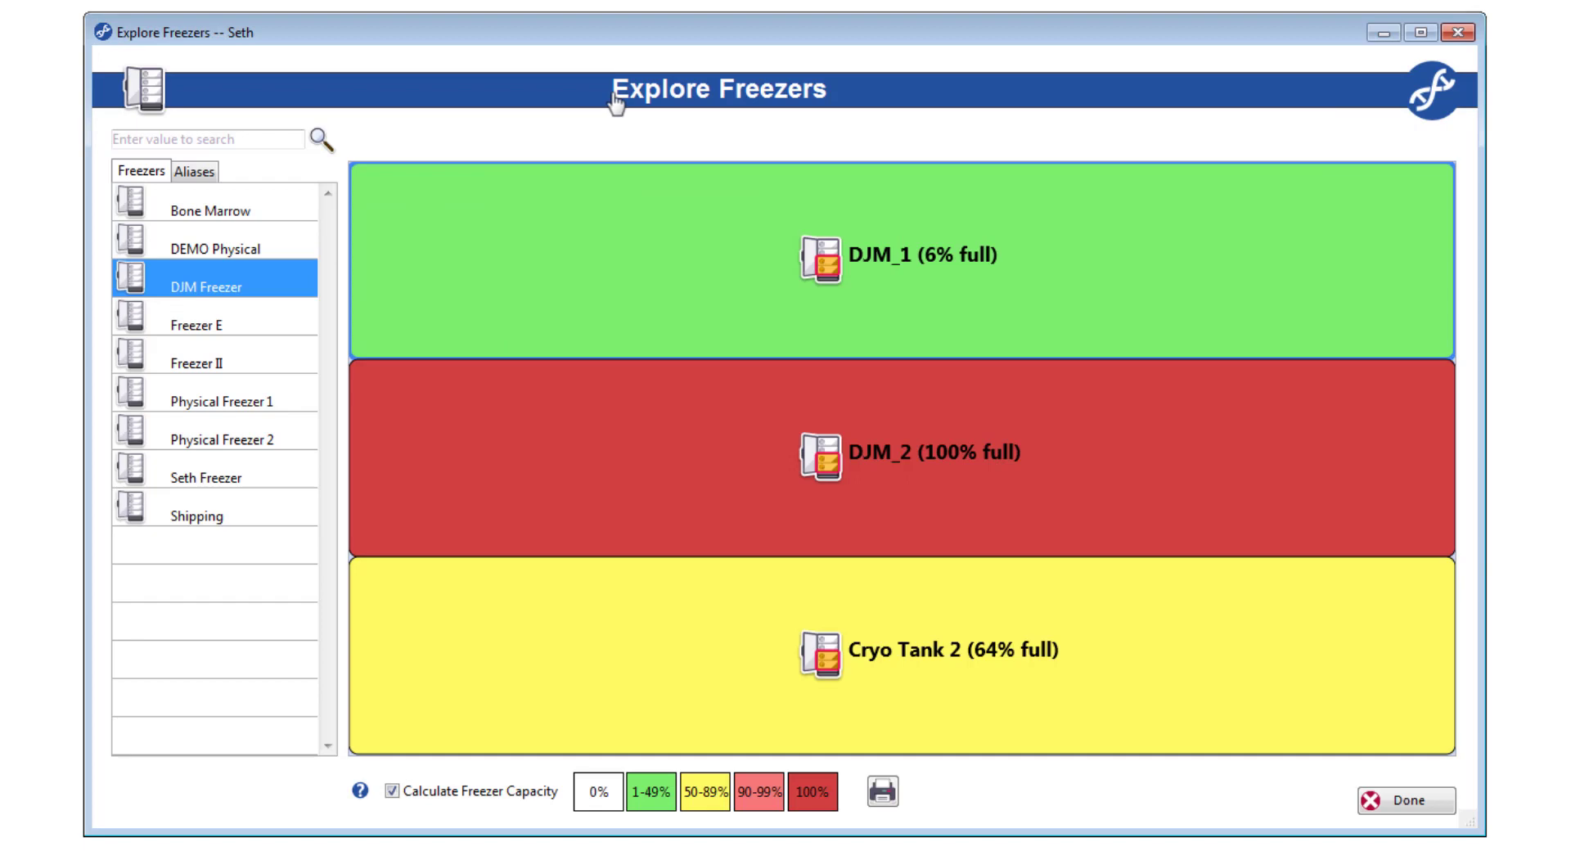
Drill down through DJM_1 and Rack 1 to open Box 7's aliquots
double_click(643, 277)
double_click(572, 260)
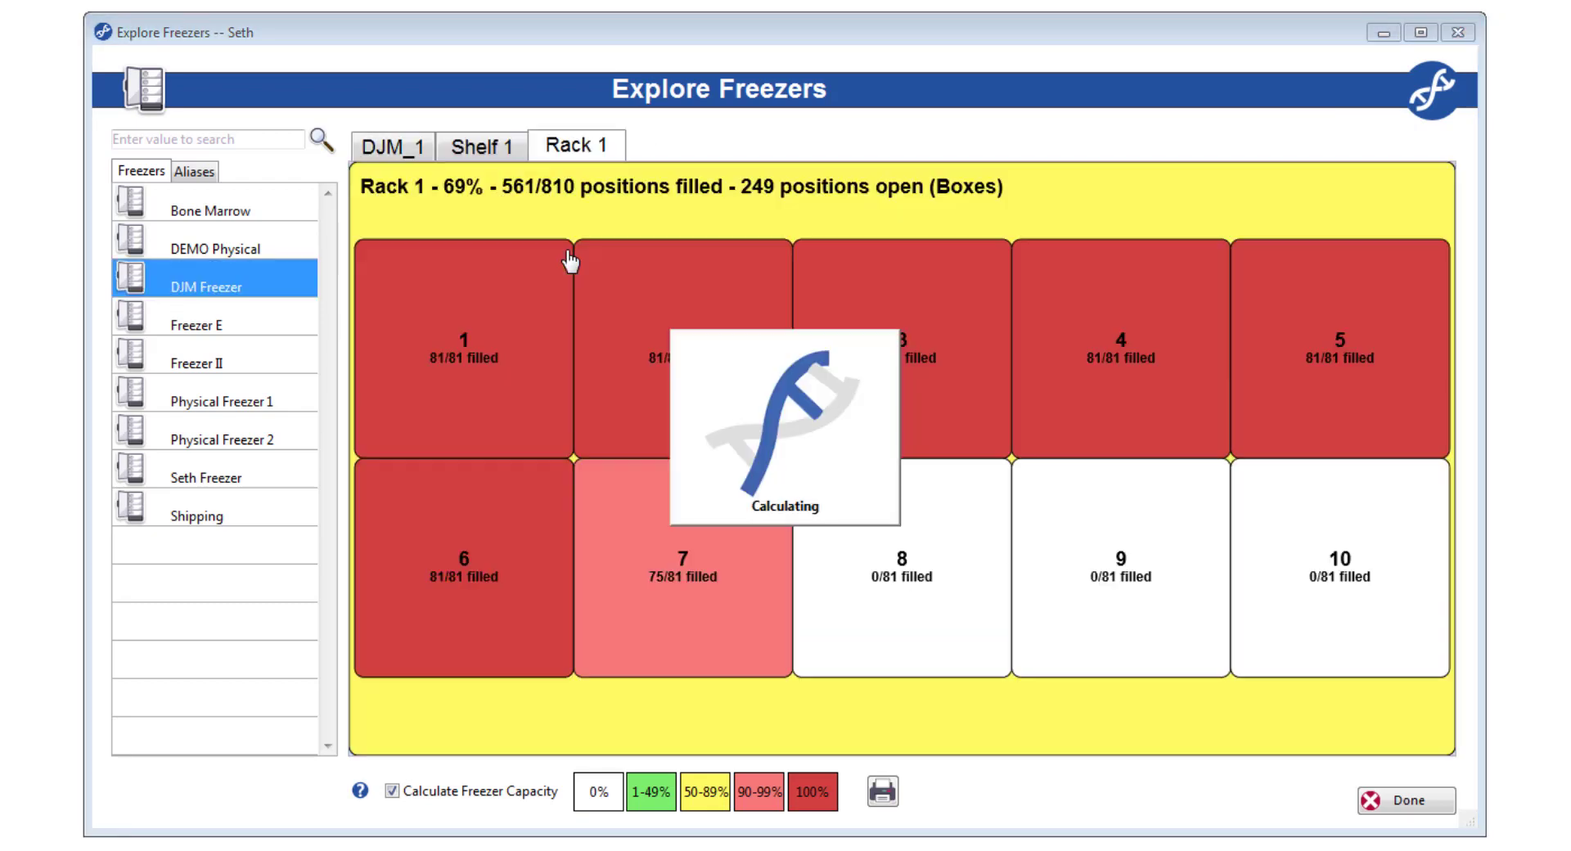
left_click(632, 568)
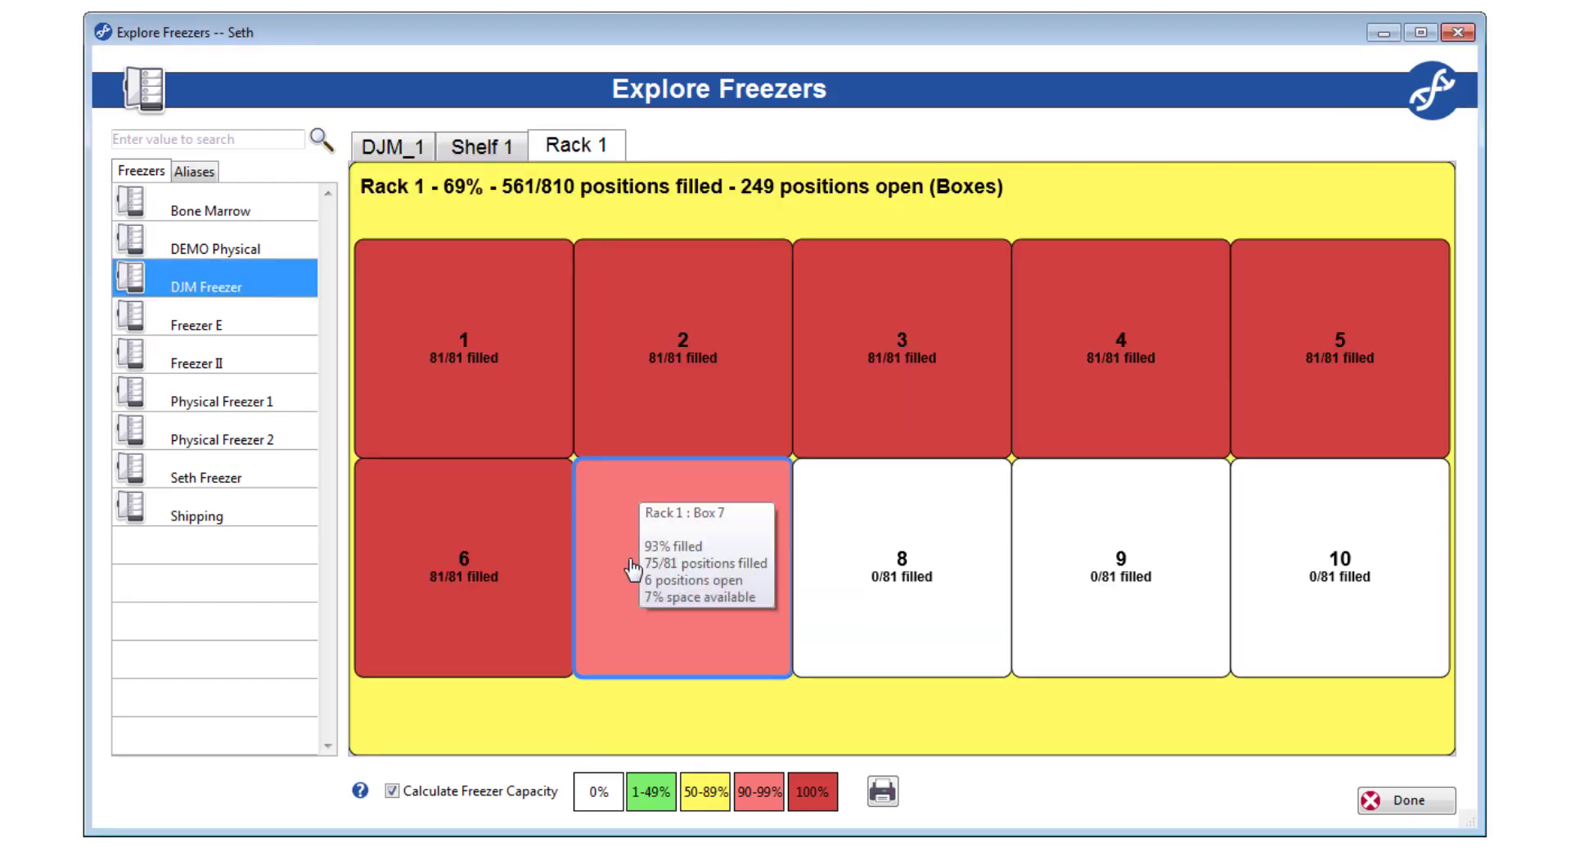
double_click(632, 568)
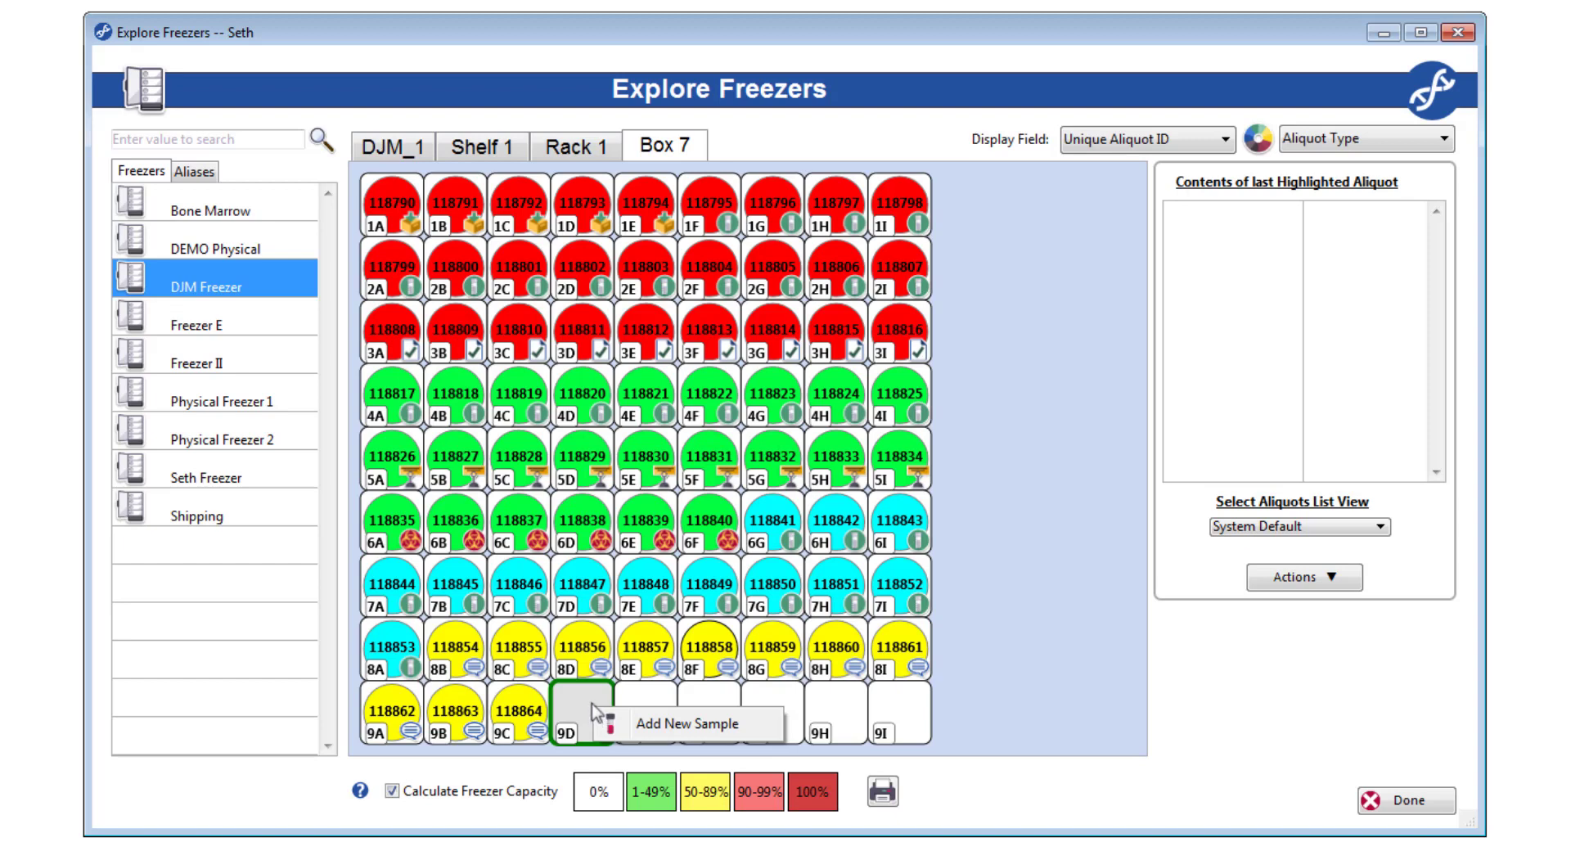
Select empty positions 9D through 9I and check the available actions without choosing one
left_click(591, 710)
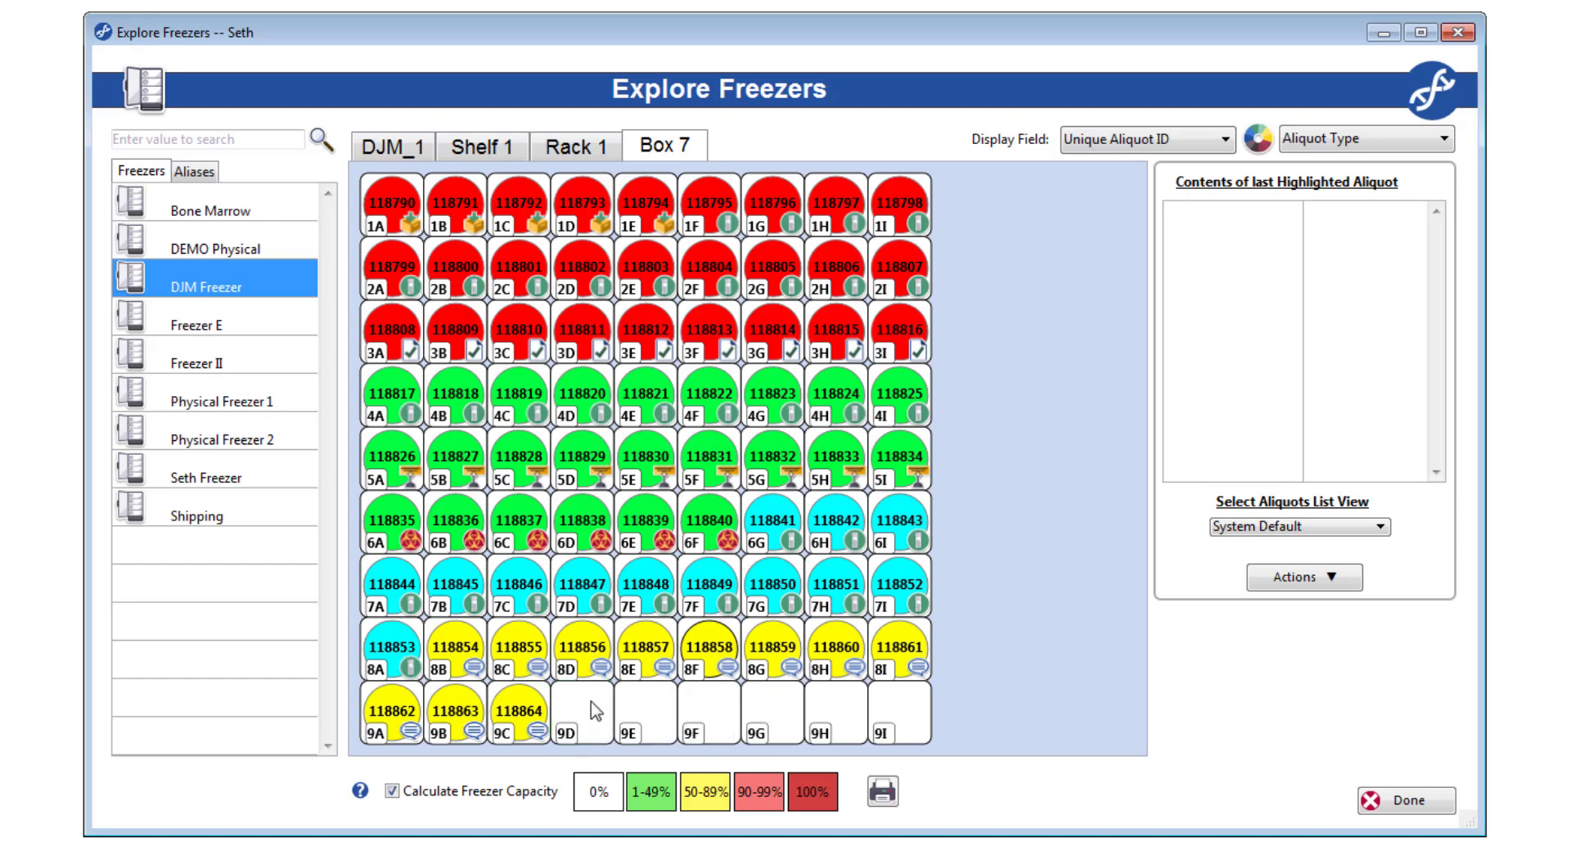
left_click(595, 711)
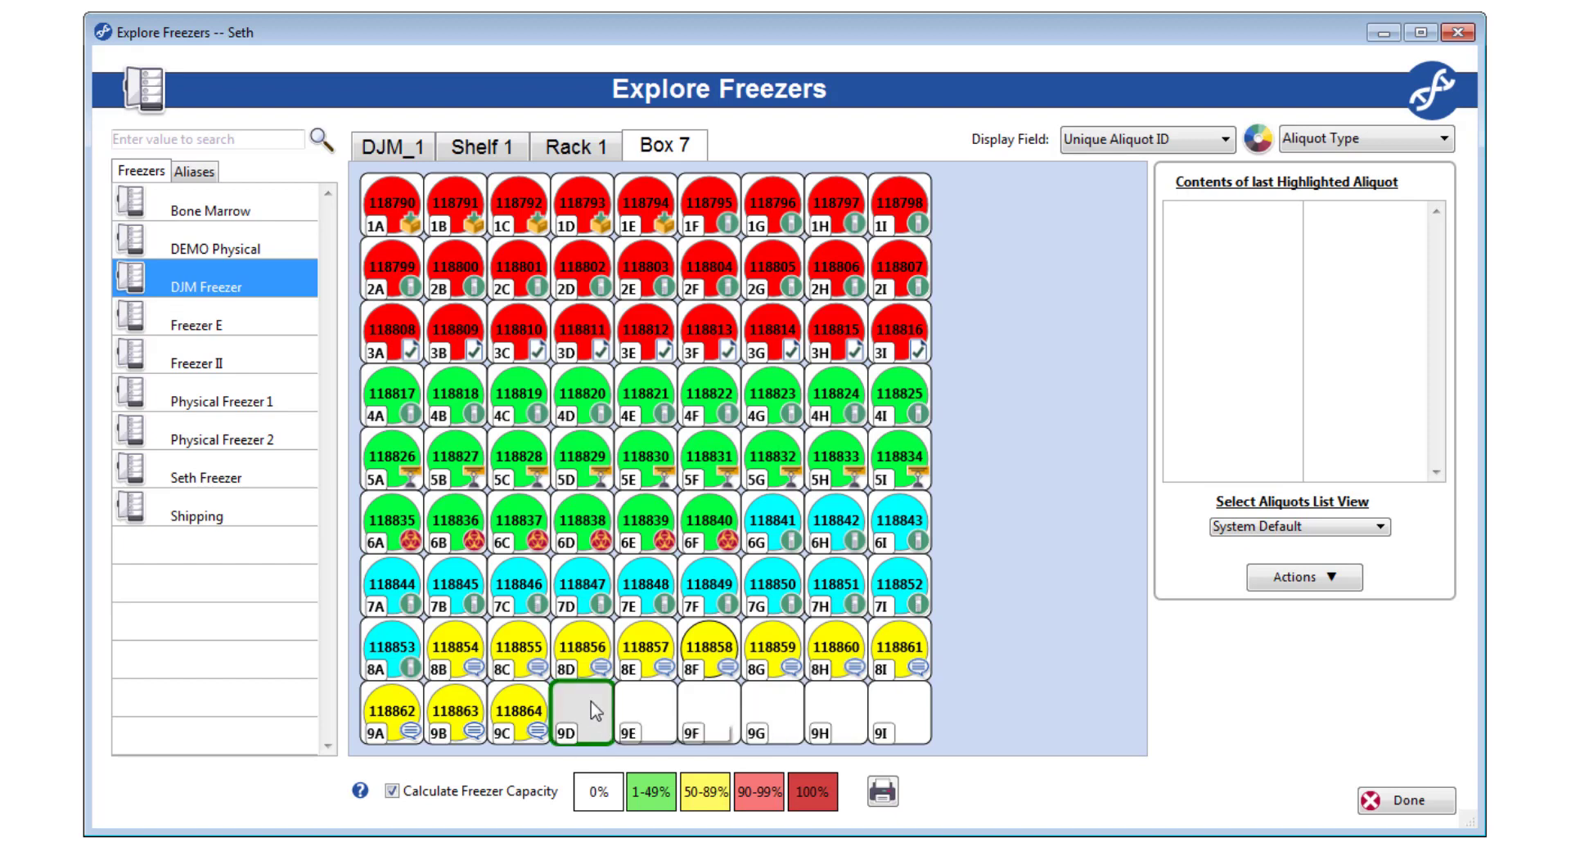
left_click(900, 723, "shift")
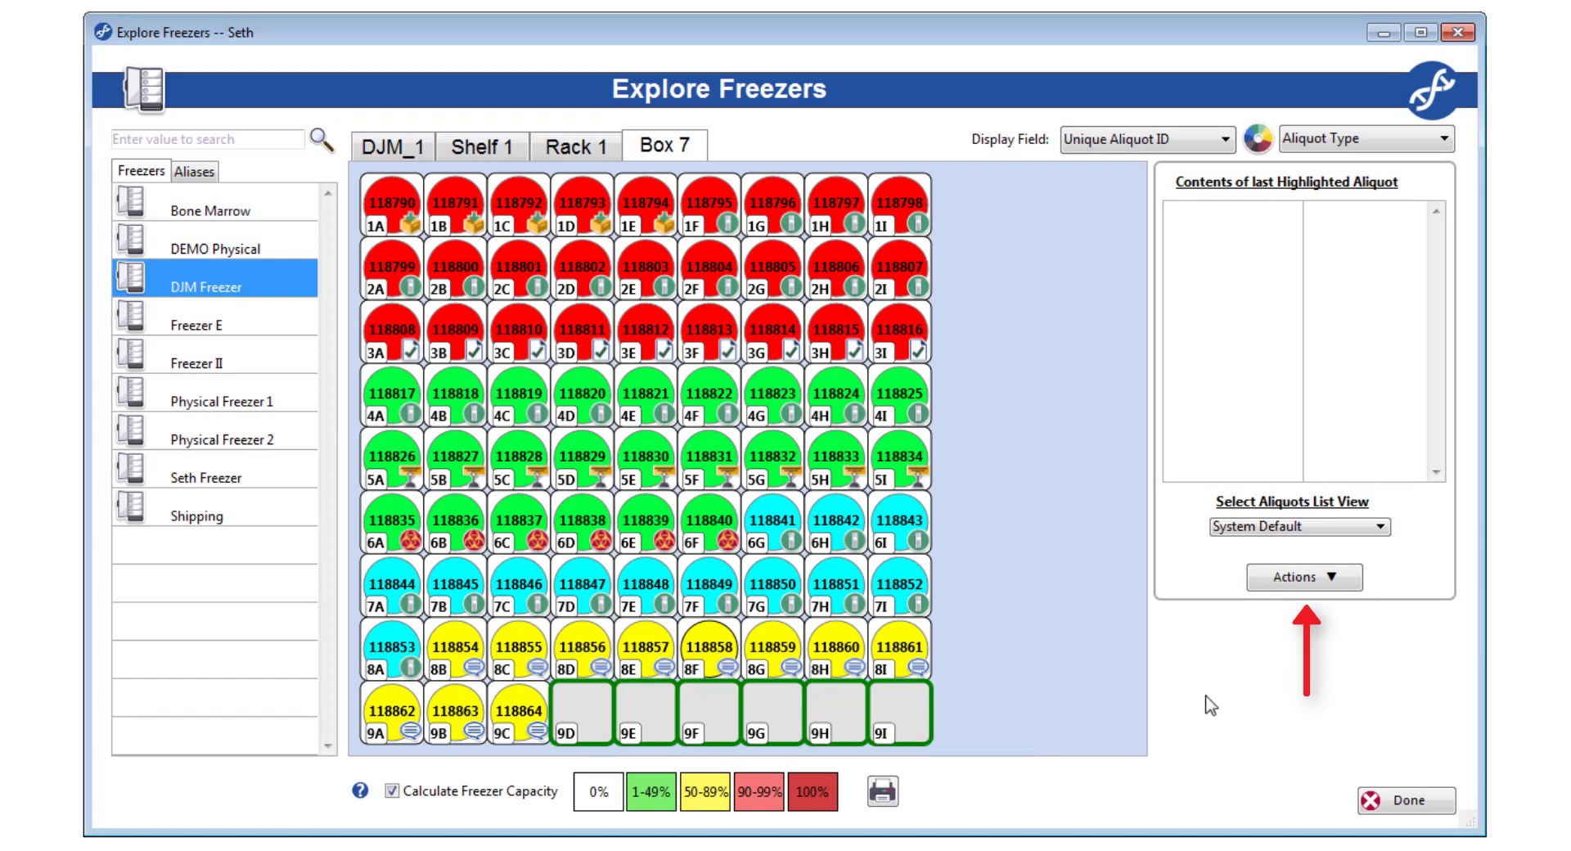
left_click(1348, 586)
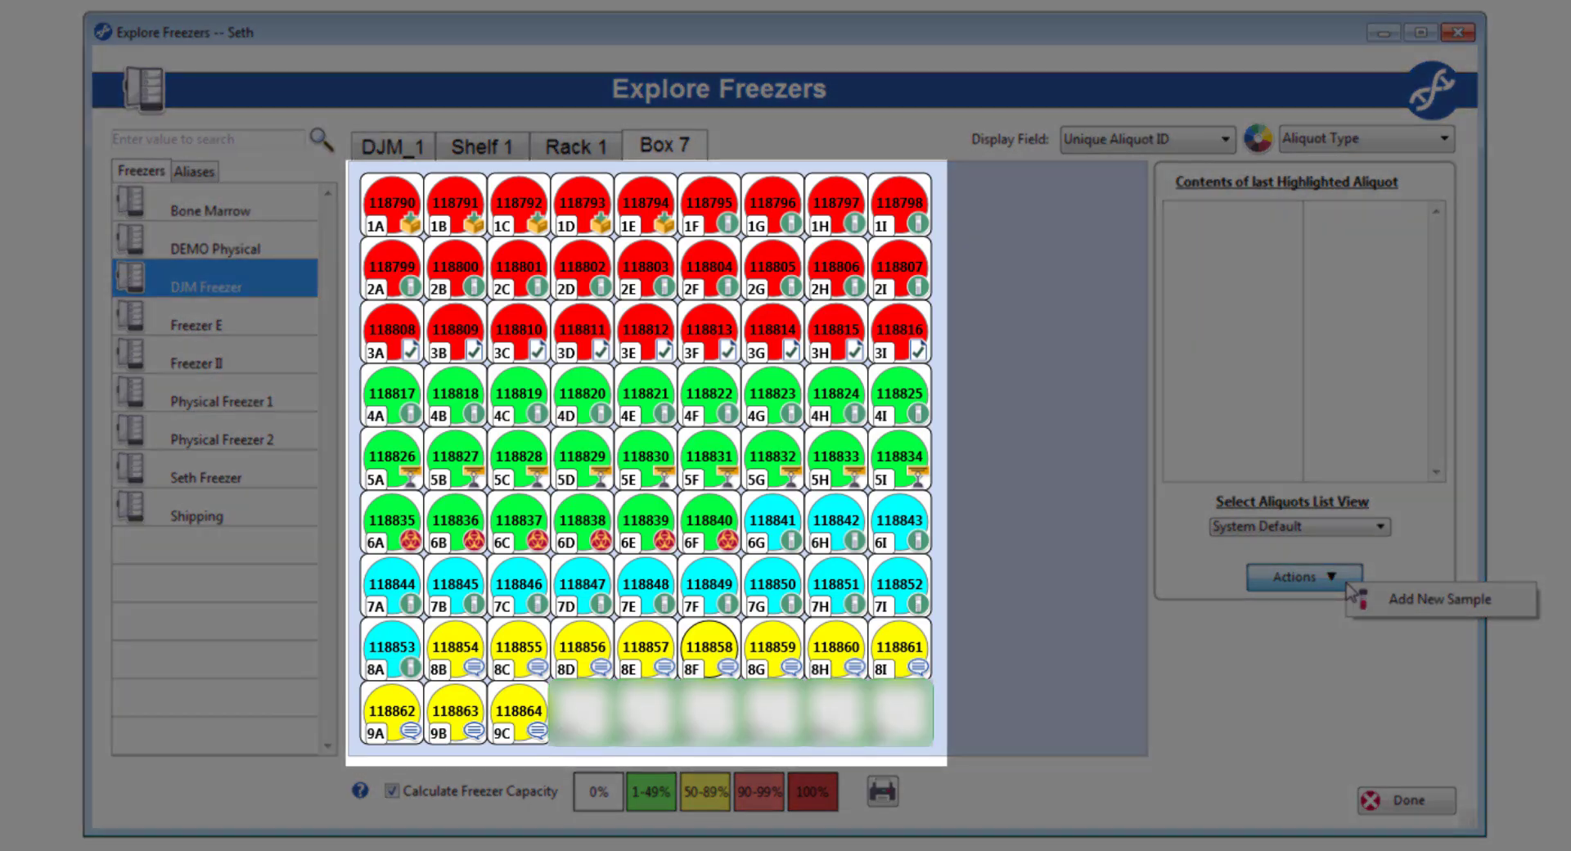
left_click(1263, 675)
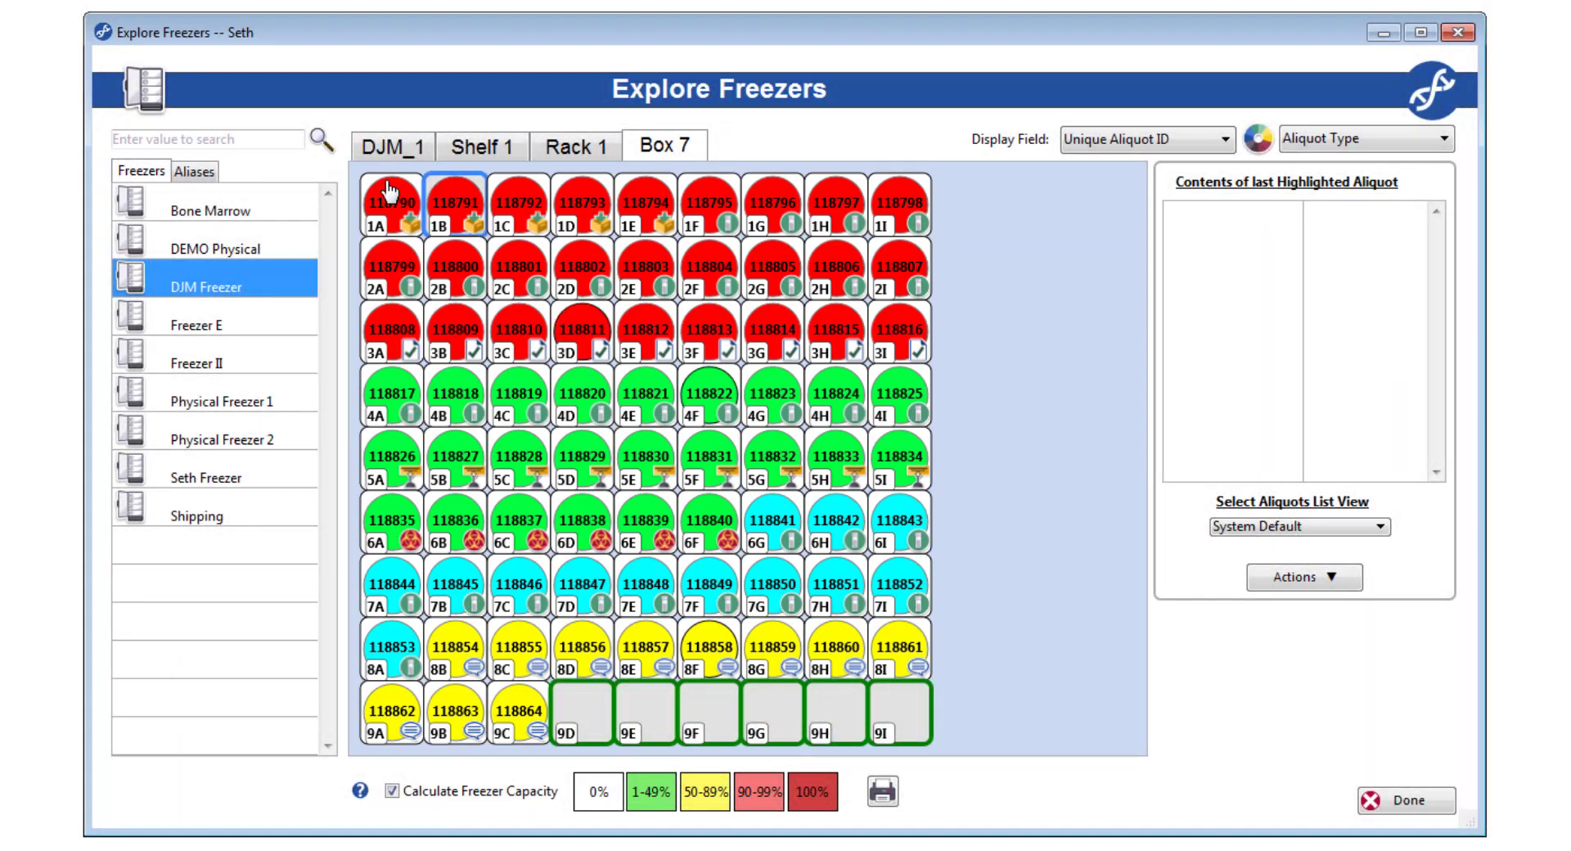
View aliquot 118790's details in 1A and review its context menu and Process Workflow options
left_click(390, 202)
right_click(390, 203)
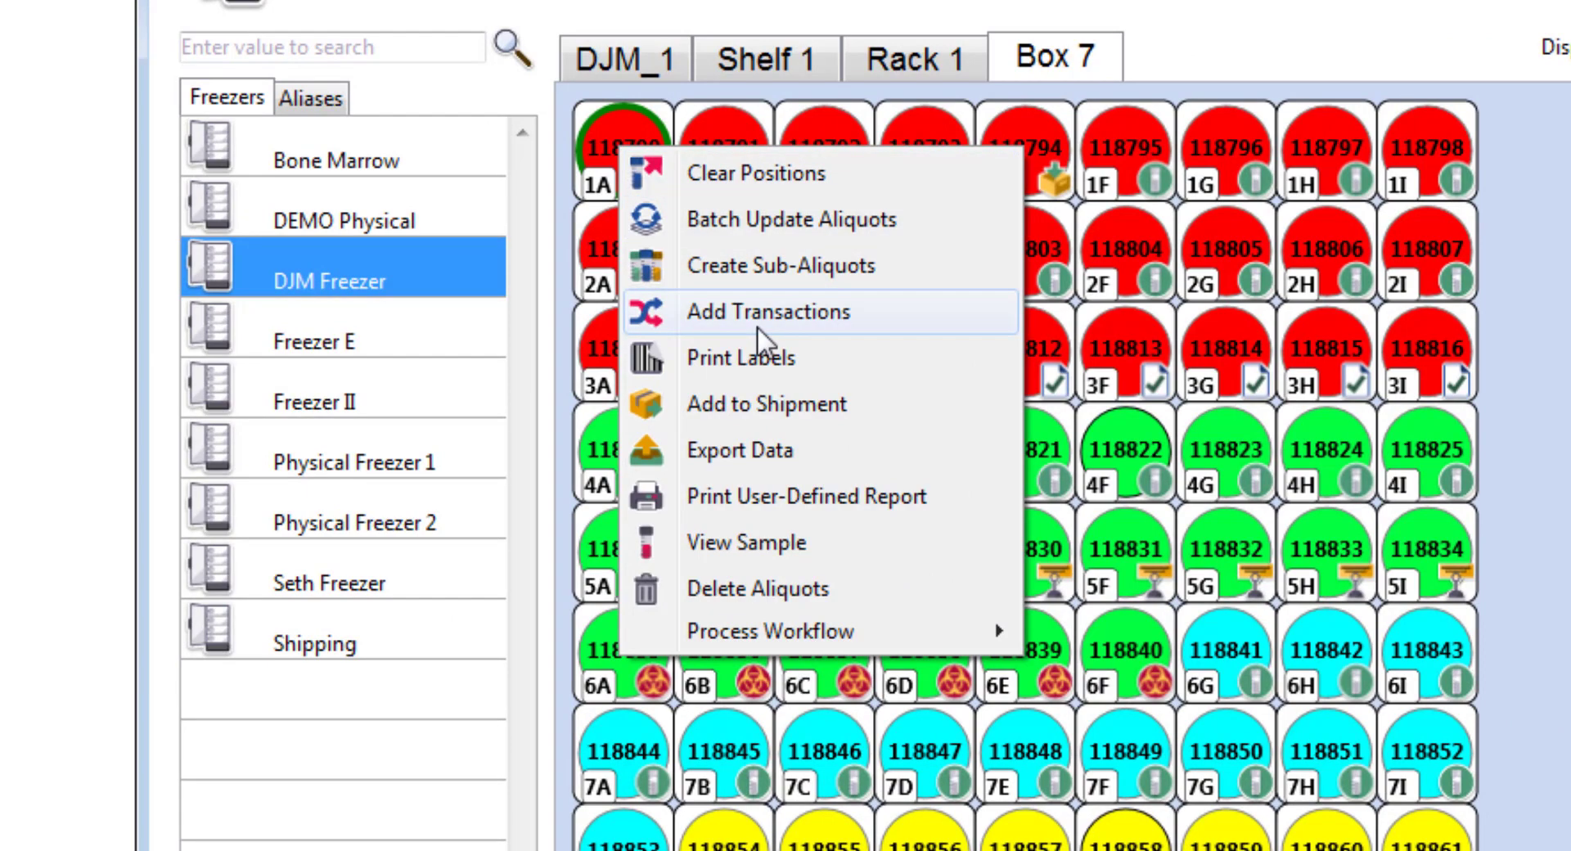
mouse_move(774, 630)
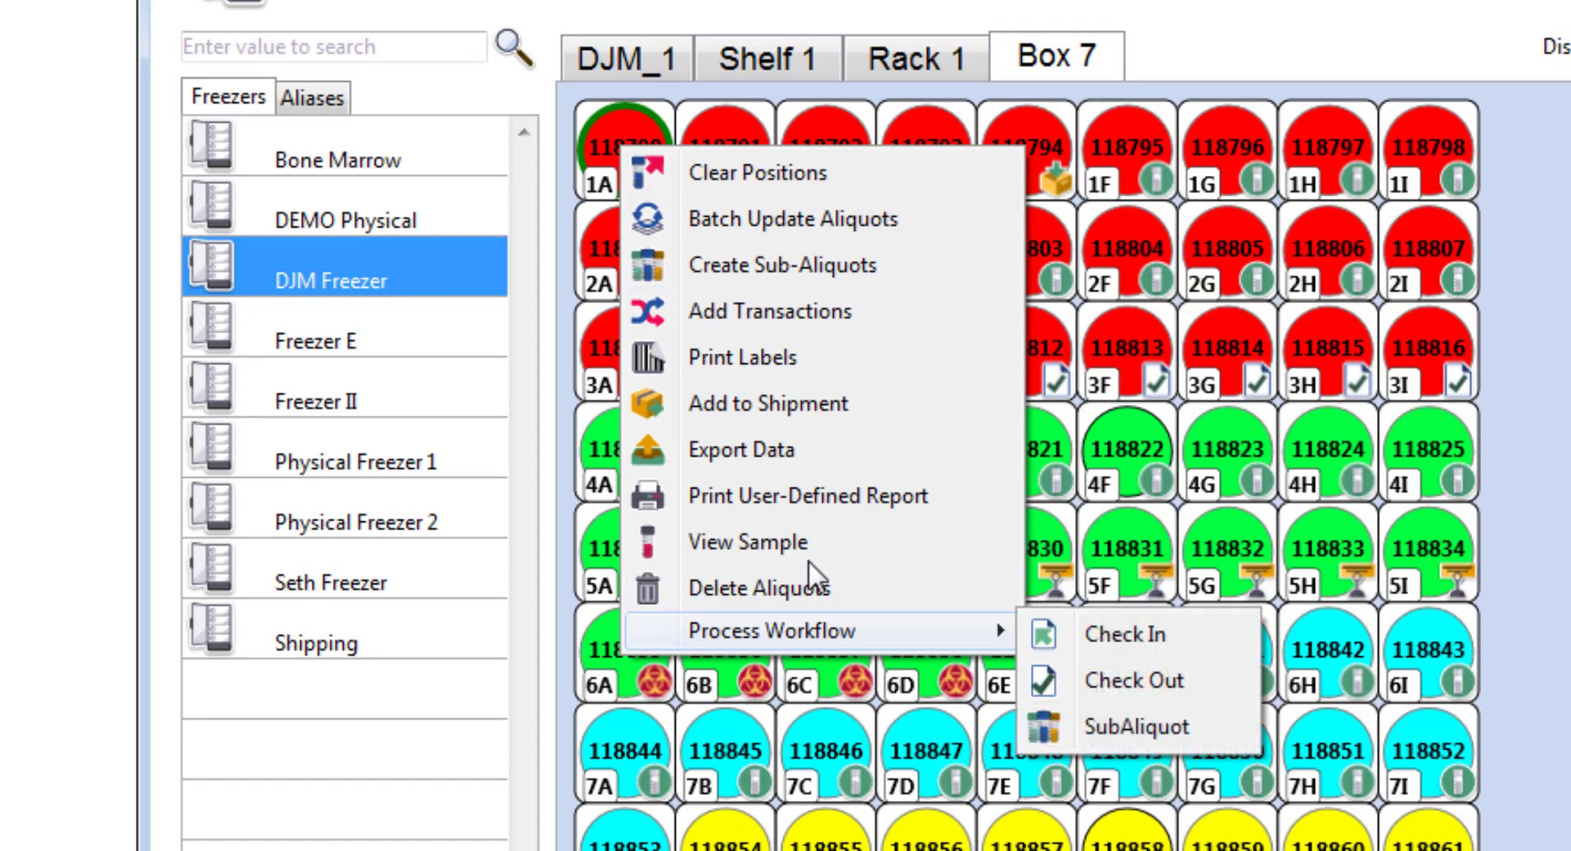
key("Escape")
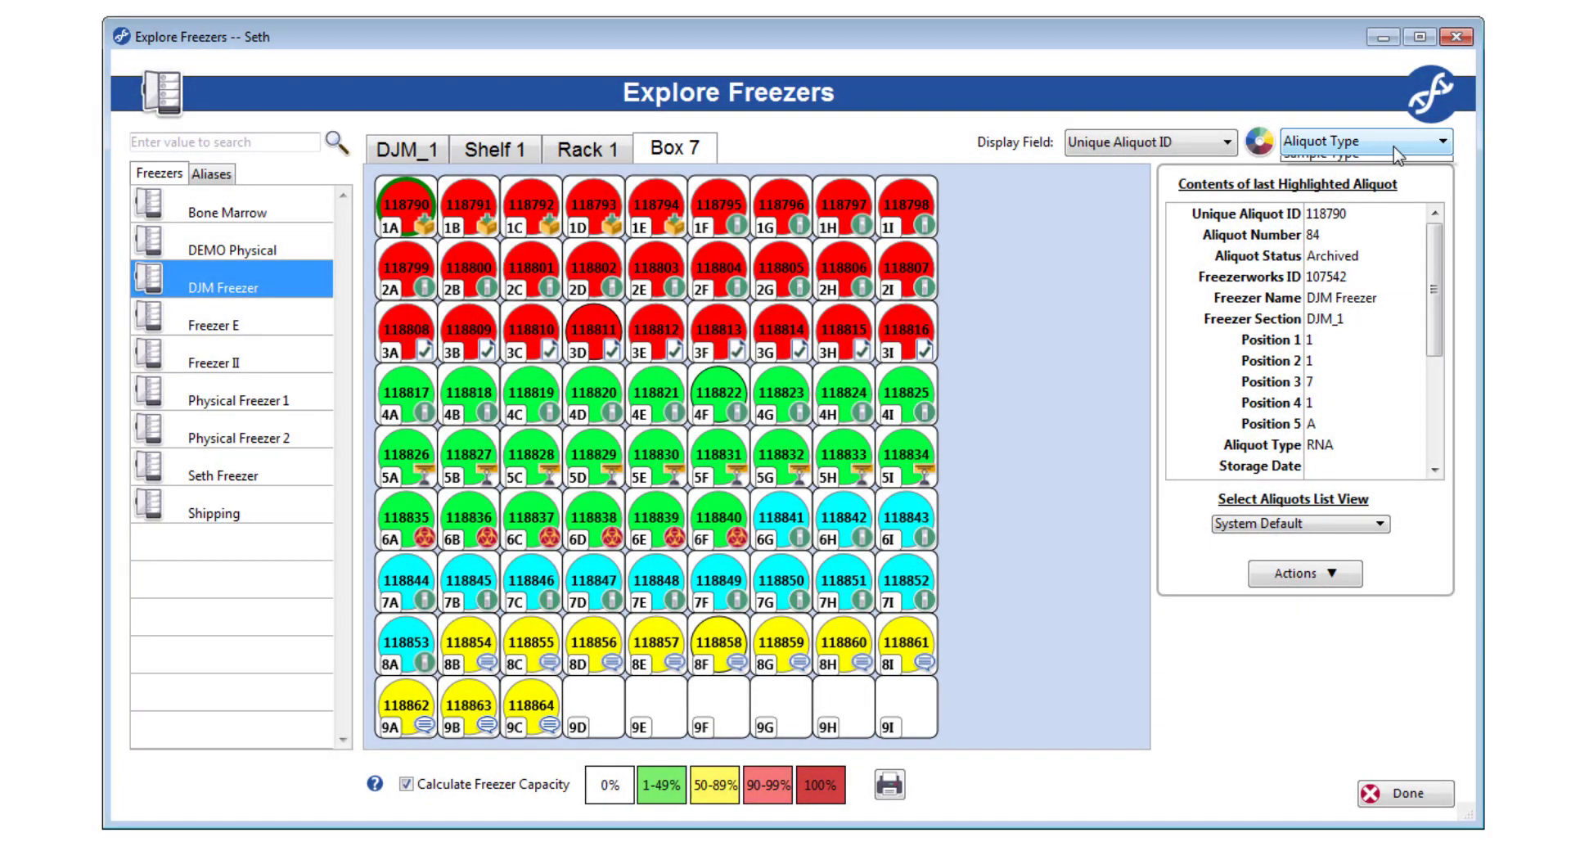
Switch the Box 7 colour-by setting from aliquot type to Number of Thaws
left_click(1393, 146)
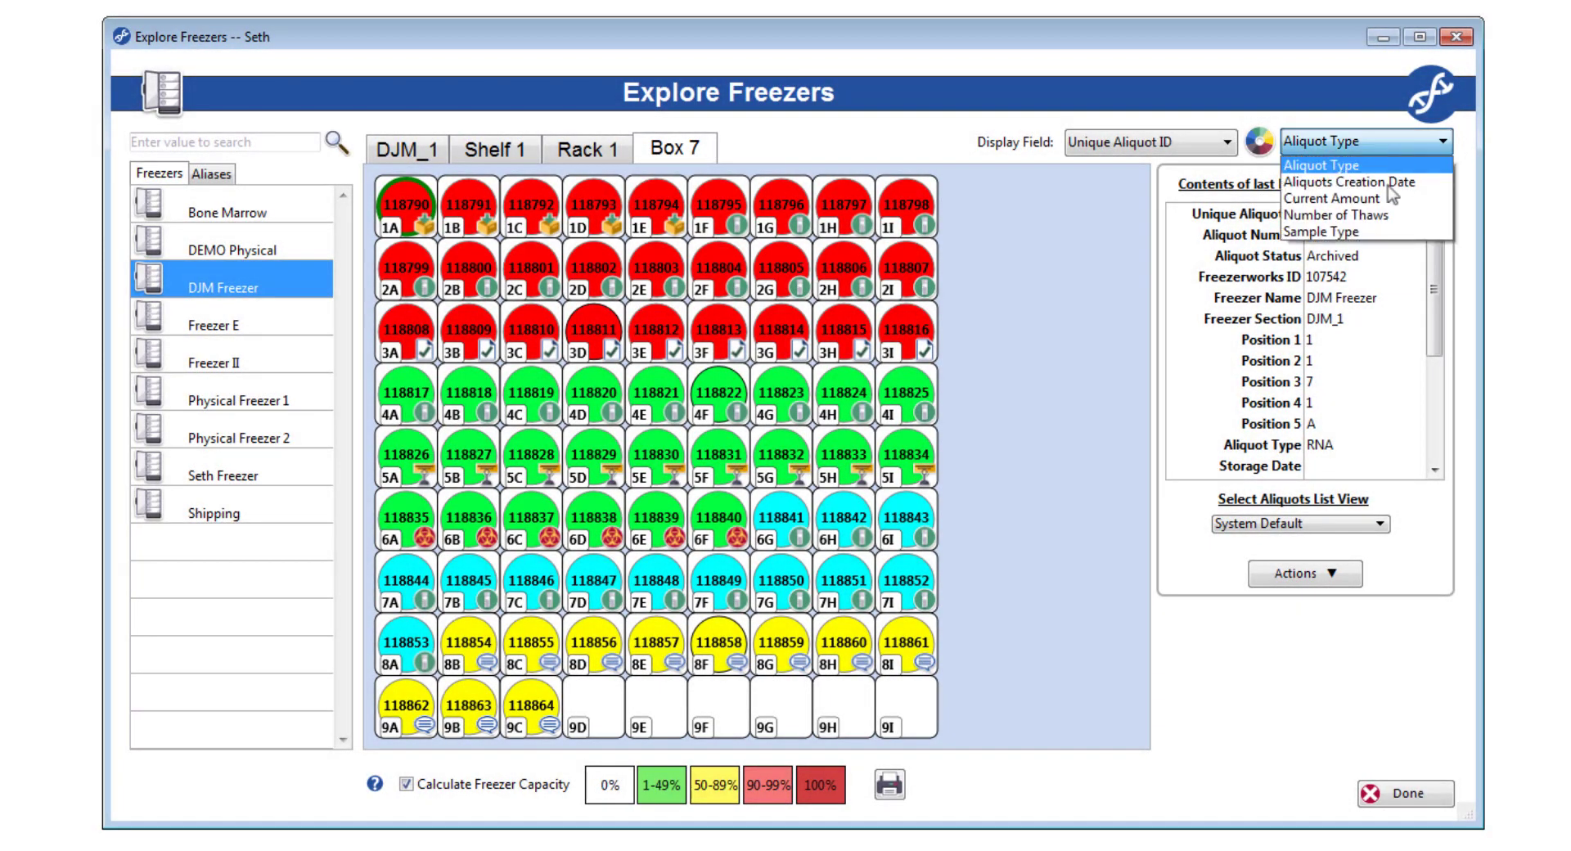
left_click(1387, 216)
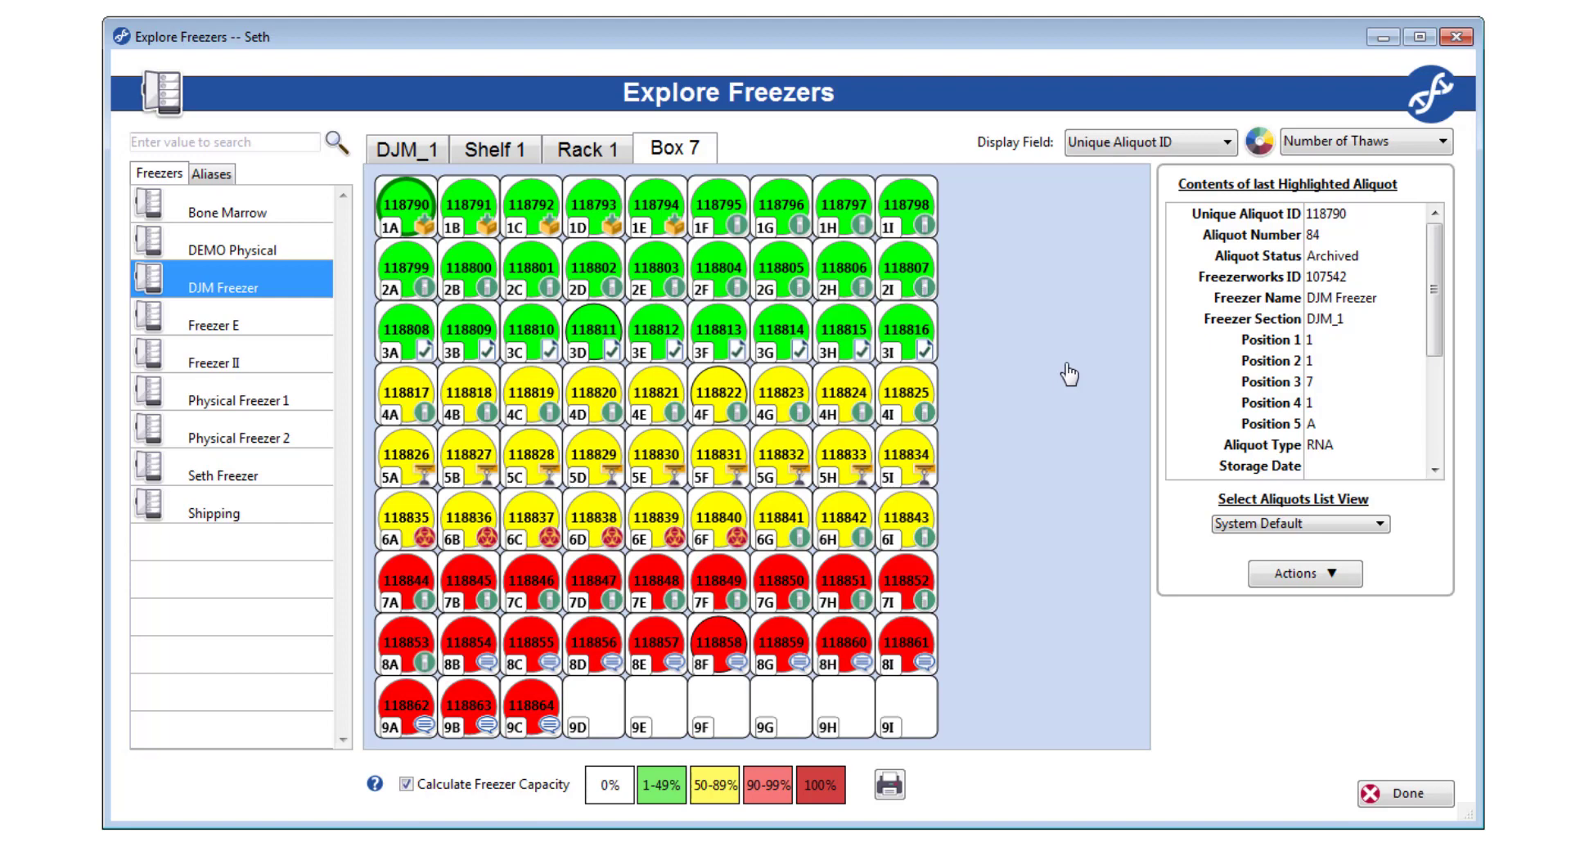
left_click(1443, 143)
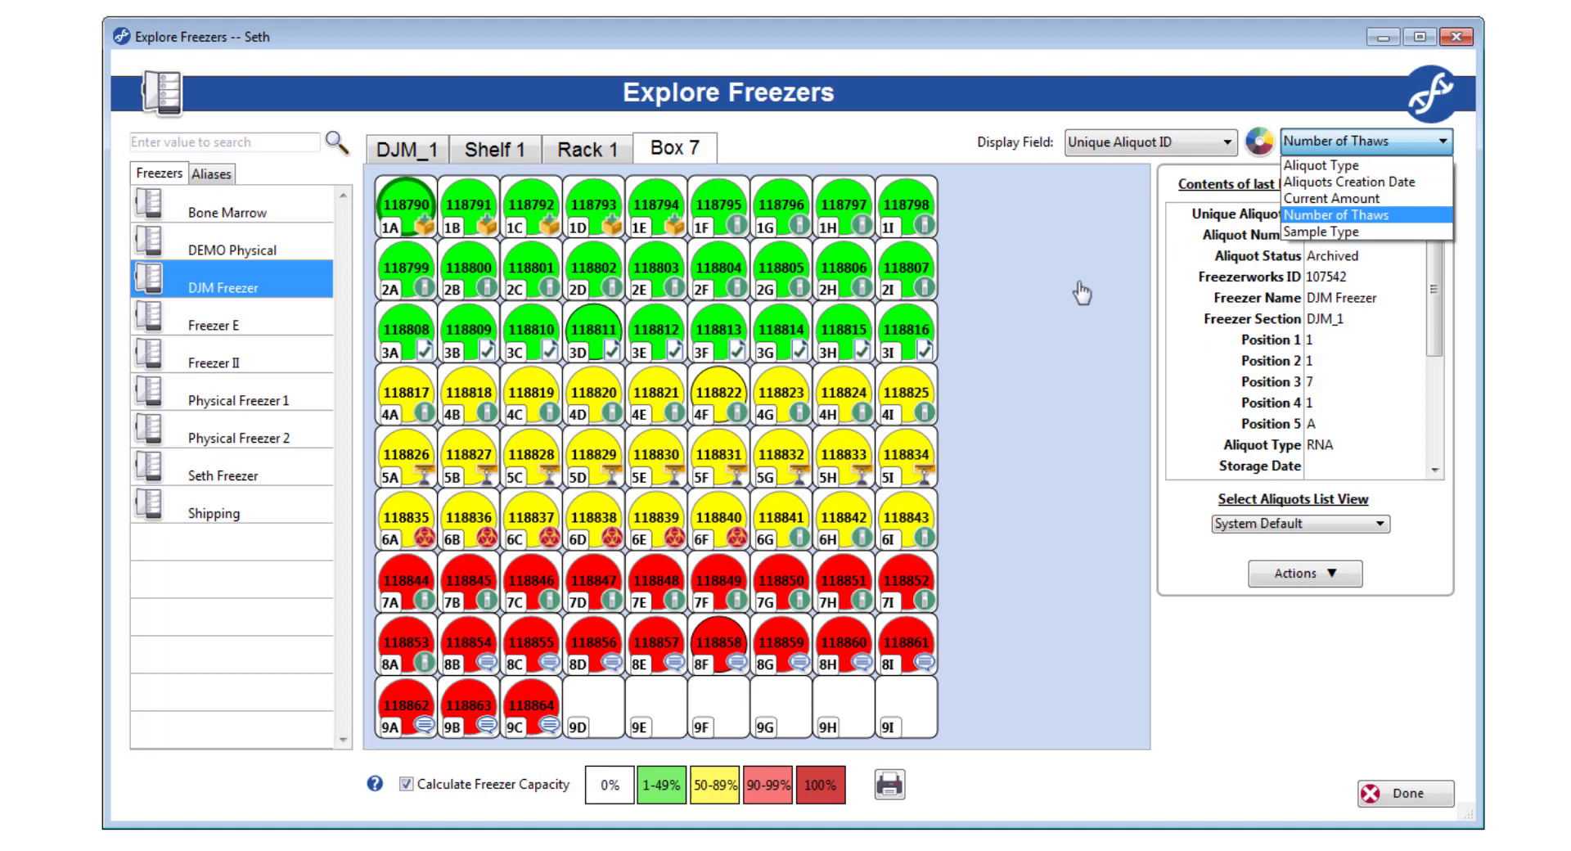
left_click(1051, 288)
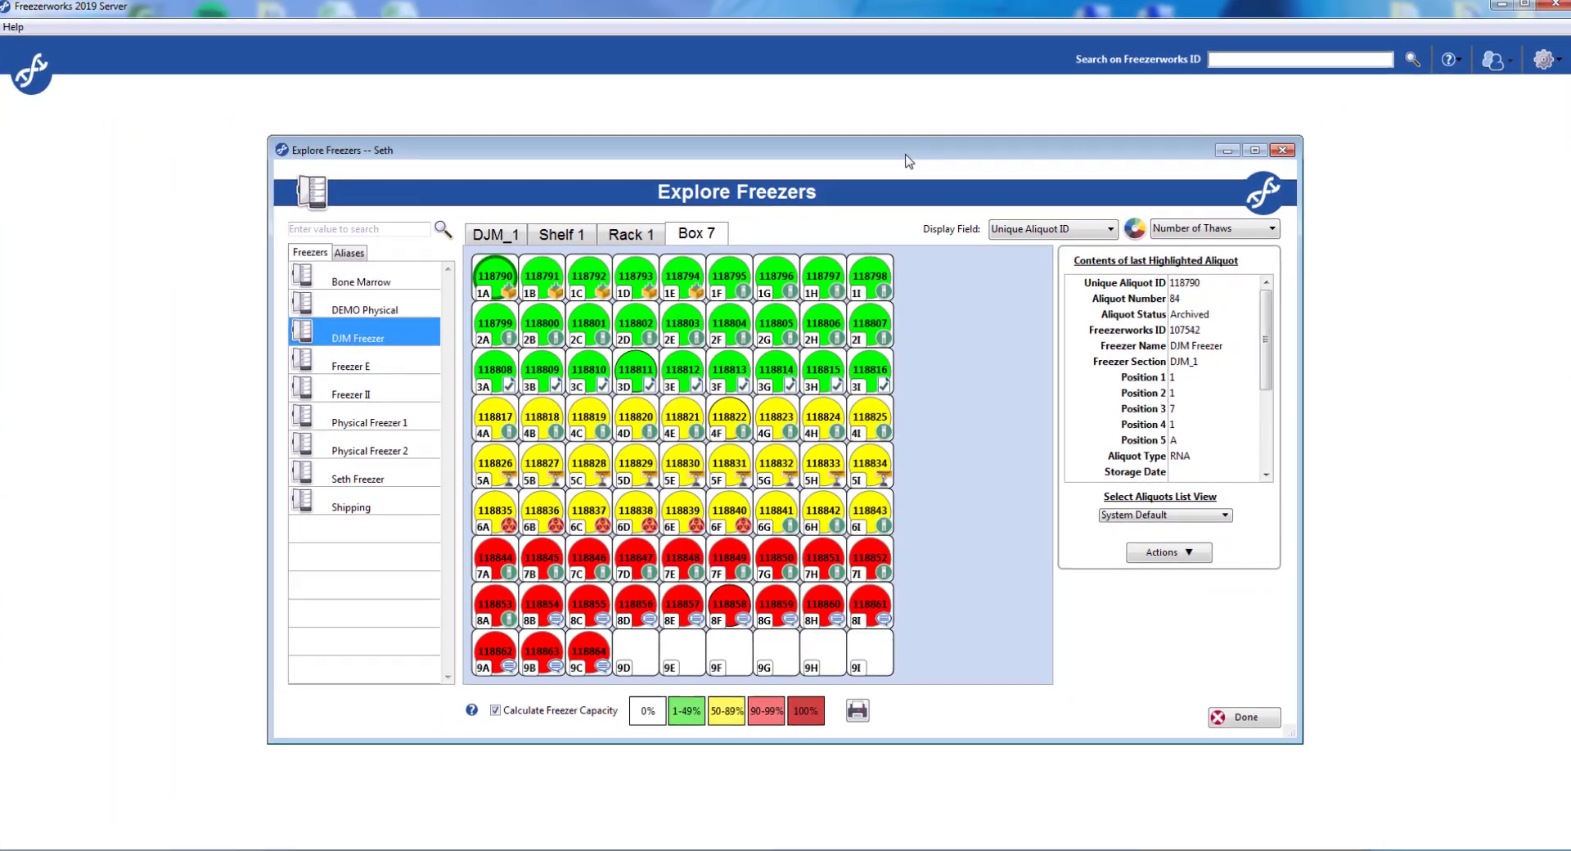
Move and enlarge the Explore Freezers window, then return to Rack 1's boxes
left_click_drag(781, 168, 621, 96)
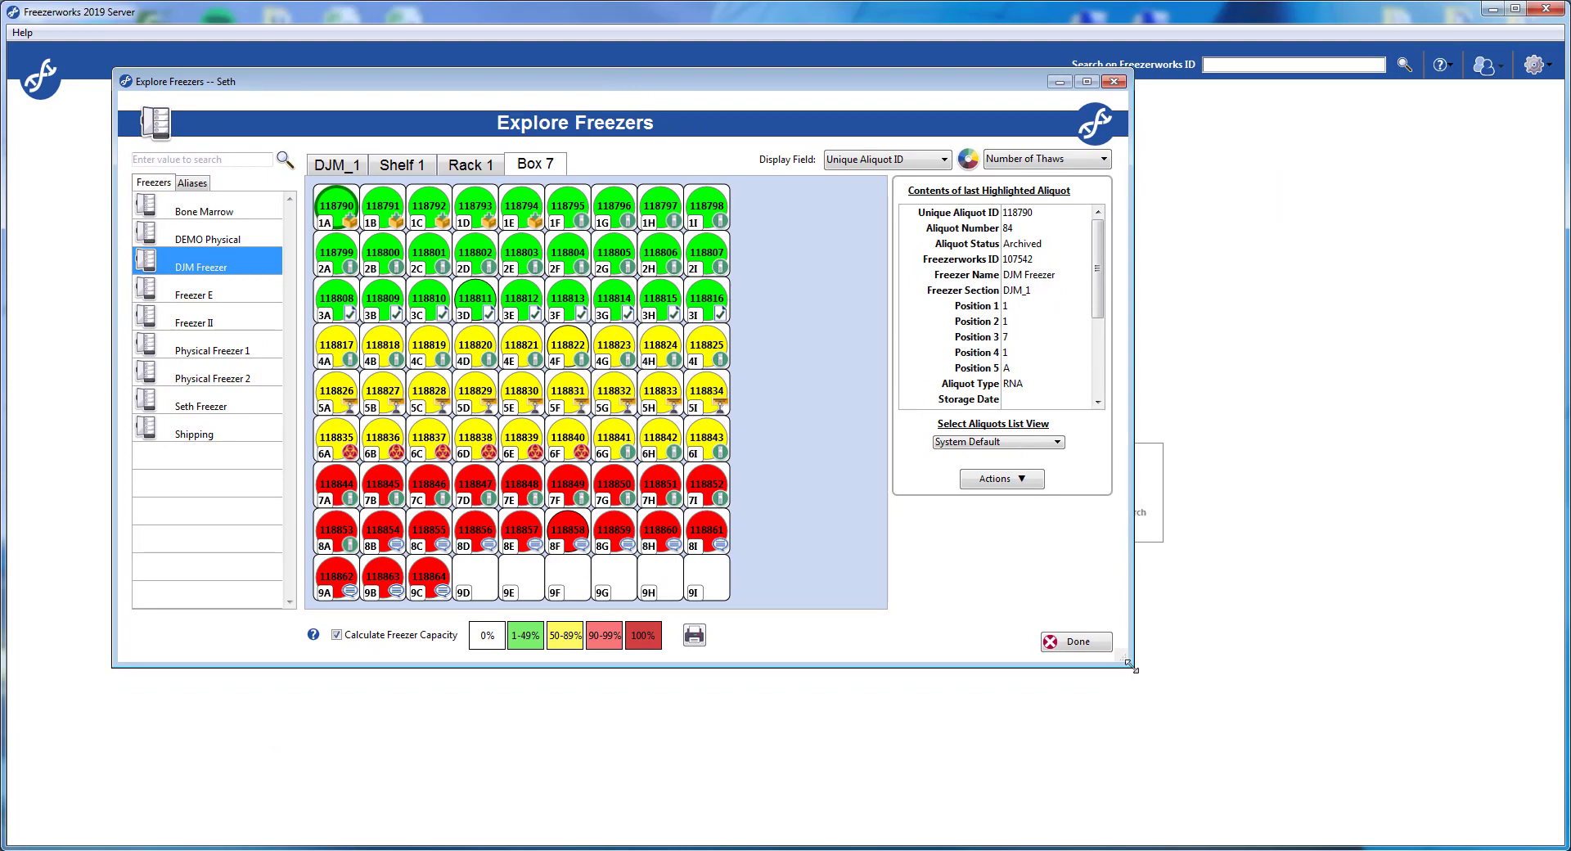
left_click_drag(1130, 667, 1484, 795)
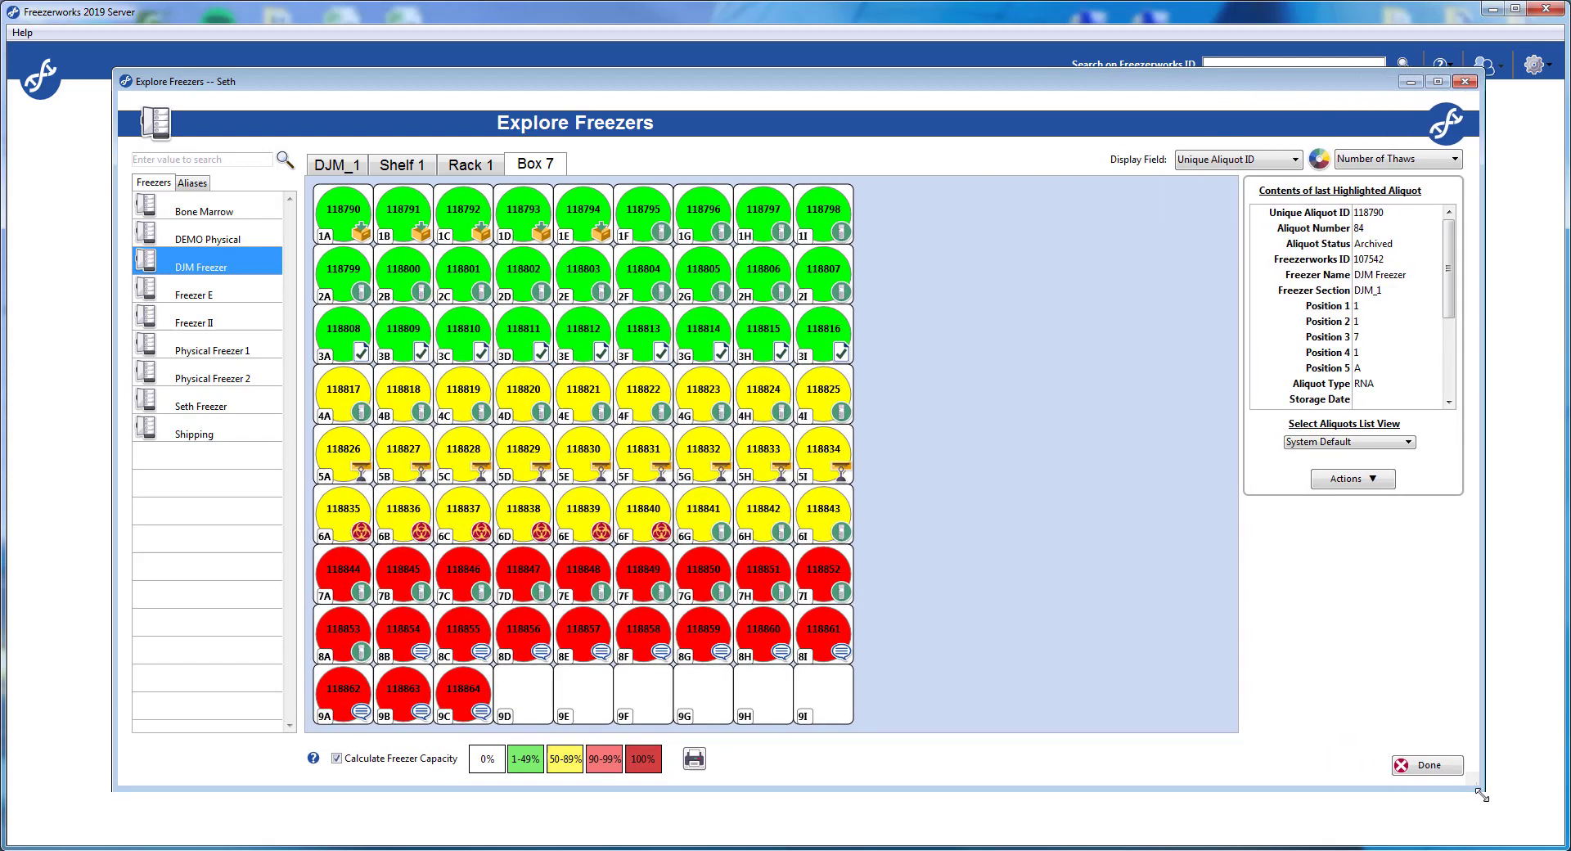
left_click(465, 165)
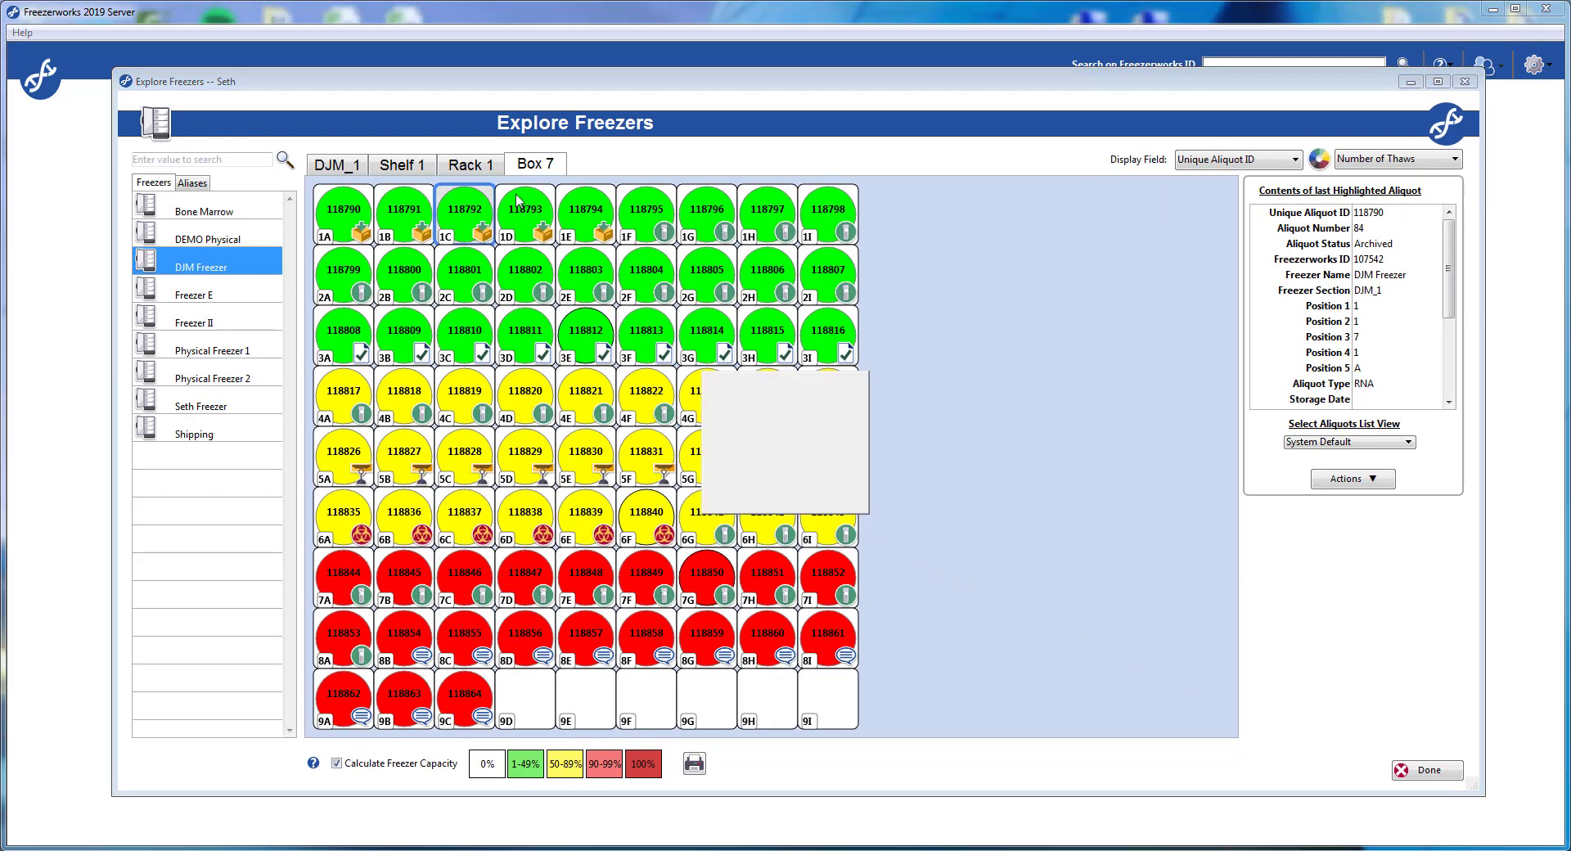
Return to Shelf 1's Racks 1–6 and fit the window around the rack layout
left_click(401, 165)
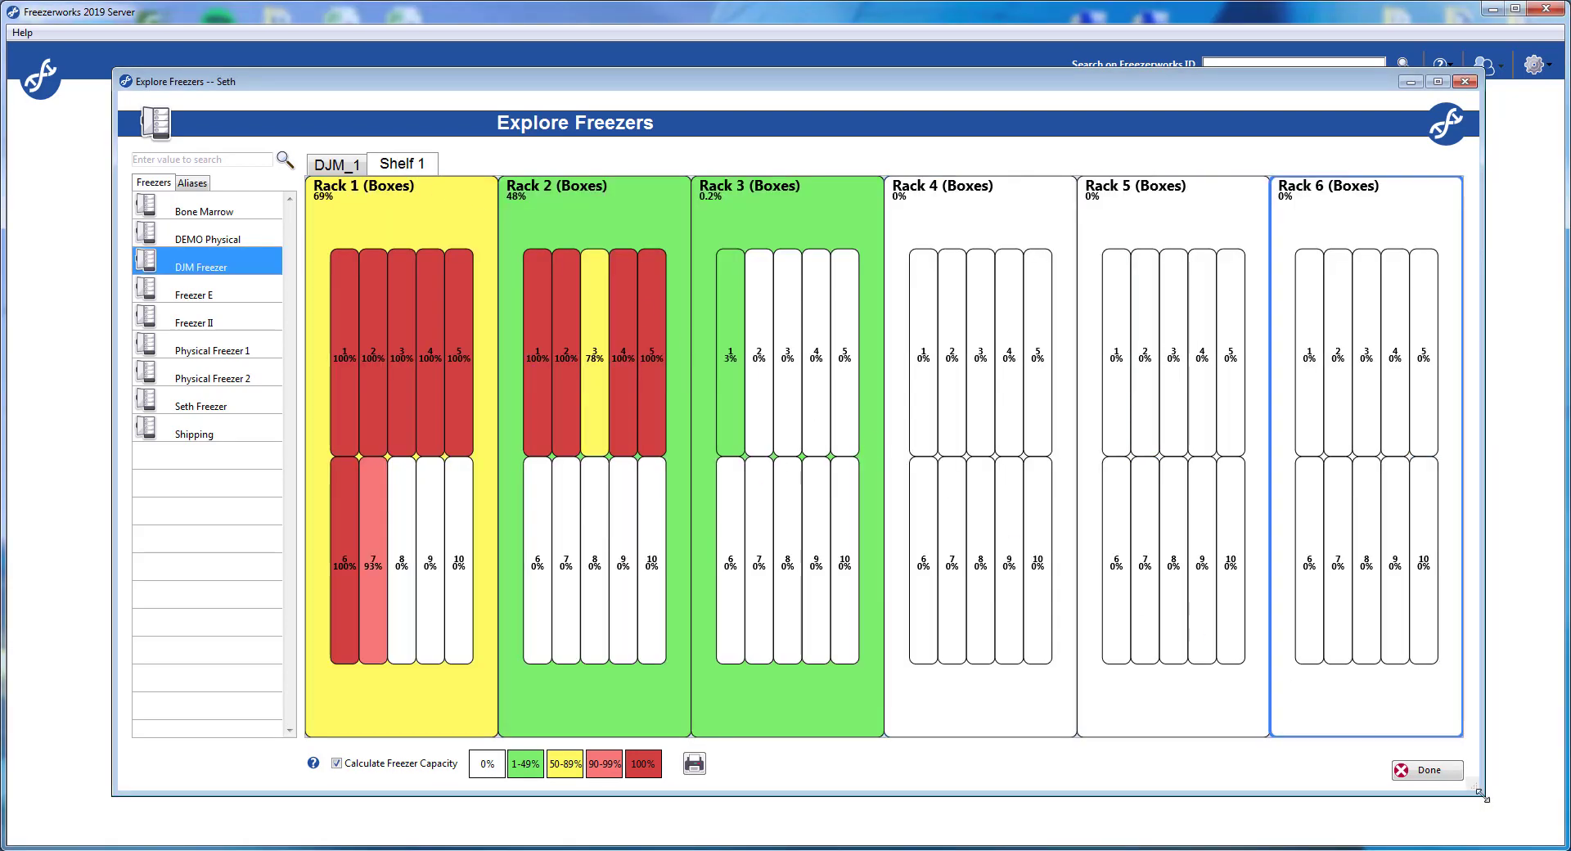
left_click_drag(1482, 792, 1366, 723)
mouse_move(746, 89)
left_mouse_down()
mouse_move(783, 122)
mouse_move(733, 88)
left_mouse_up()
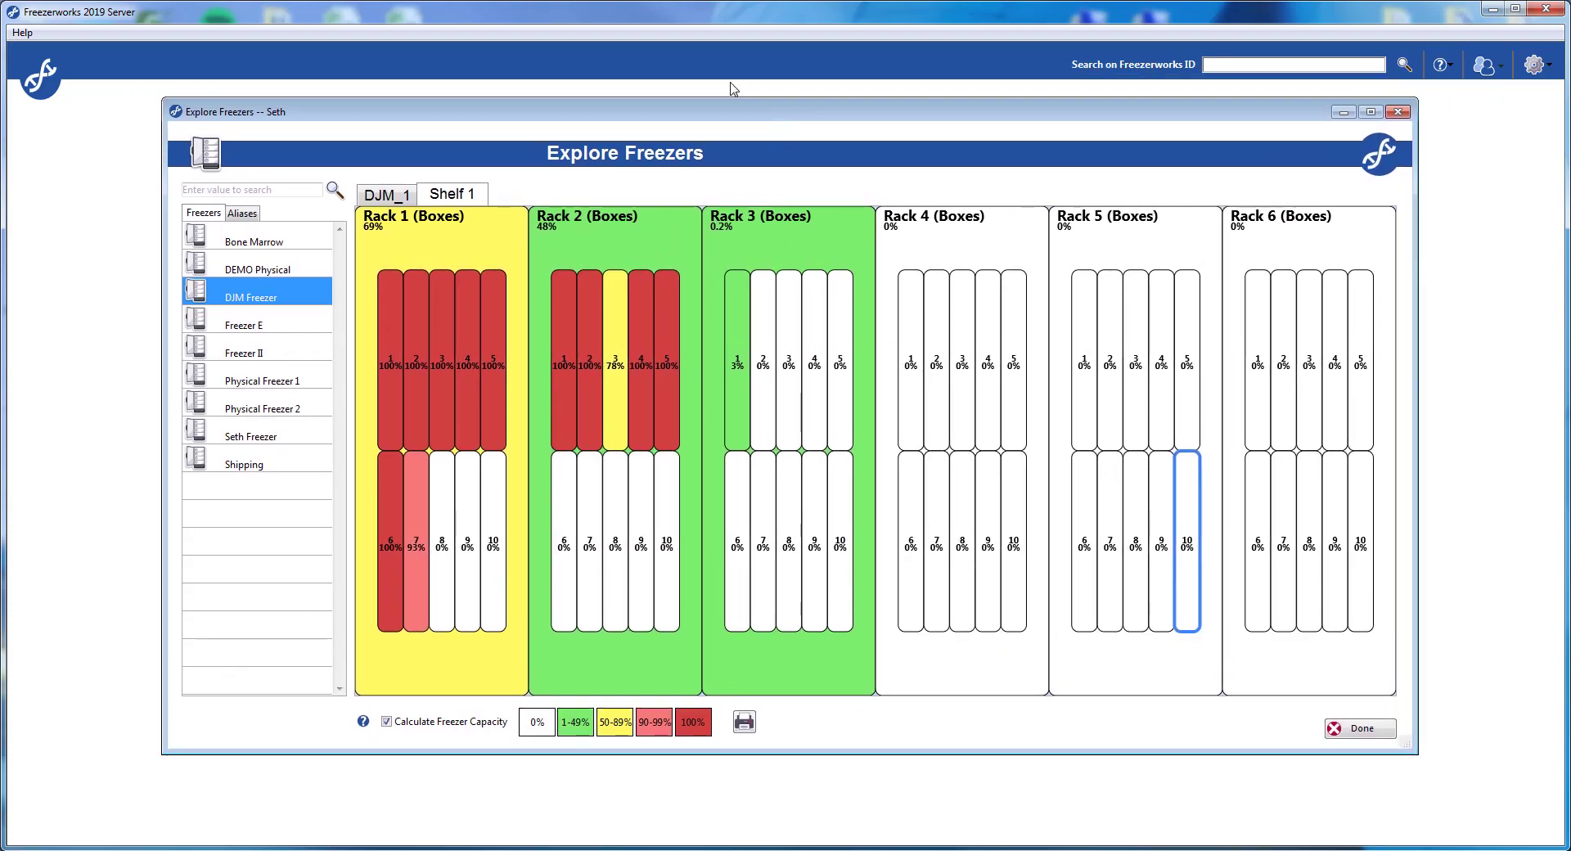